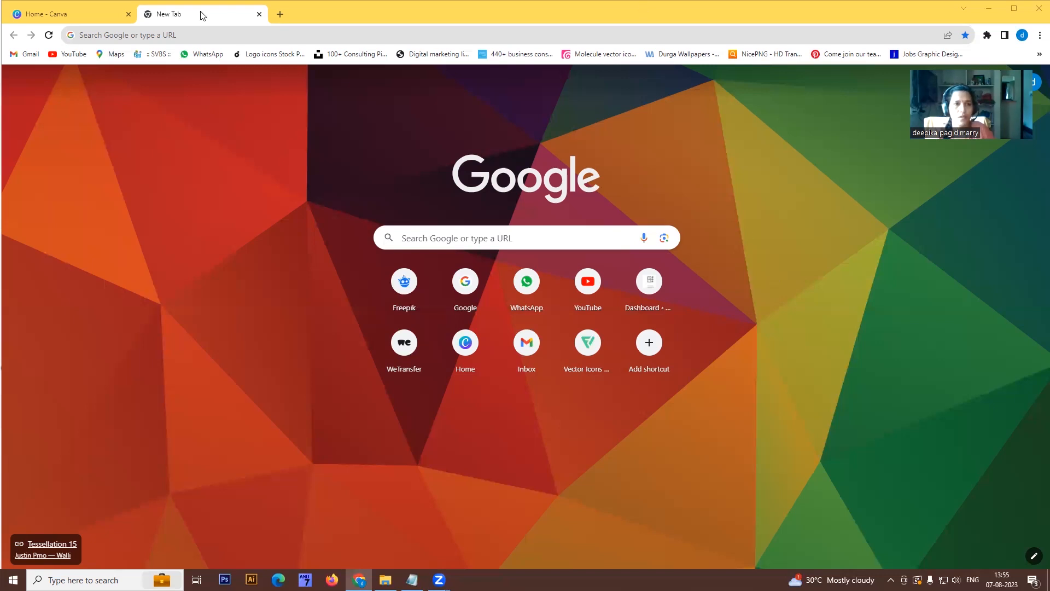
# Open canva.com and create a blank square Instagram post of 1080 × 1080 px.
pyautogui.click(210, 35)
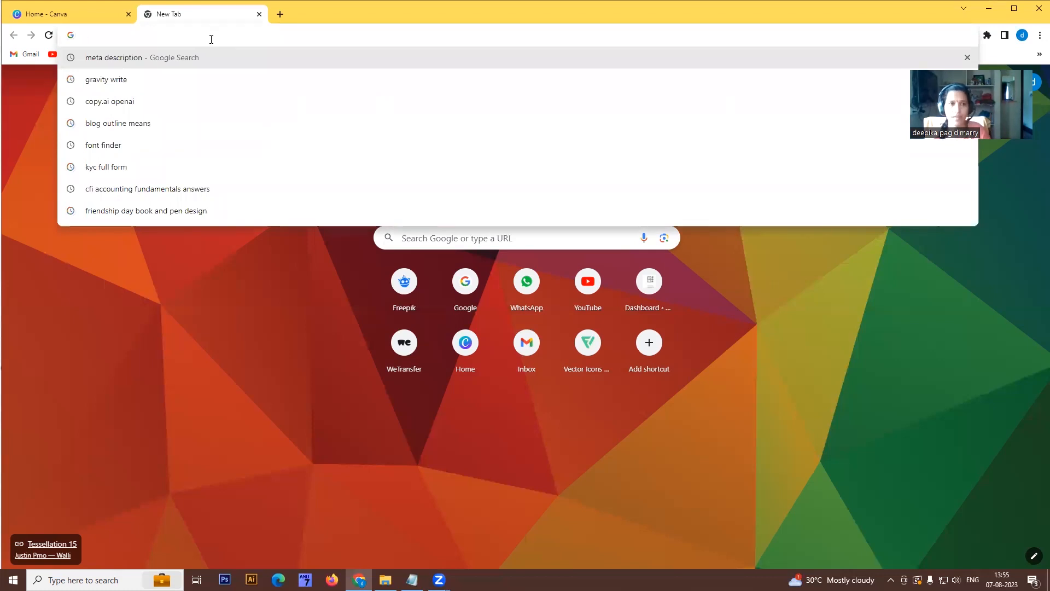
pyautogui.write('vca')
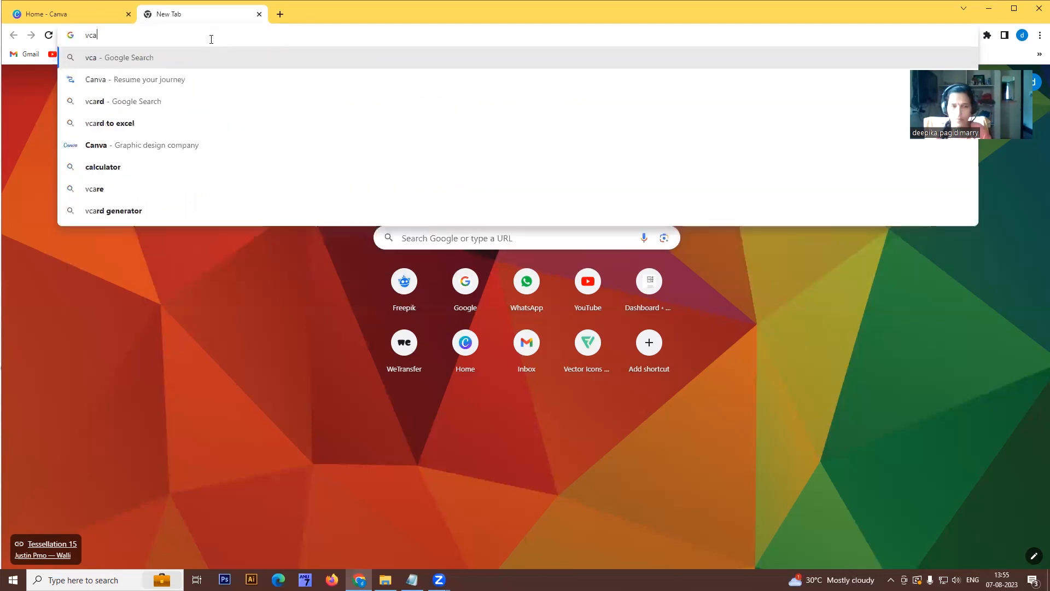
pyautogui.press('BackSpace')
pyautogui.press('BackSpace')
pyautogui.press('BackSpace')
pyautogui.write('canva.com')
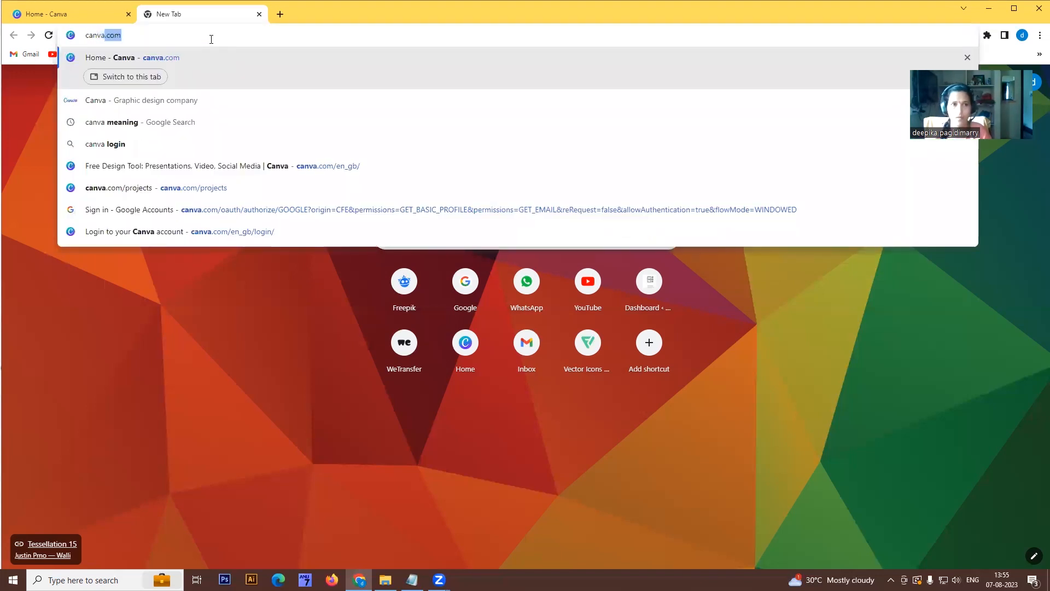
pyautogui.press('Return')
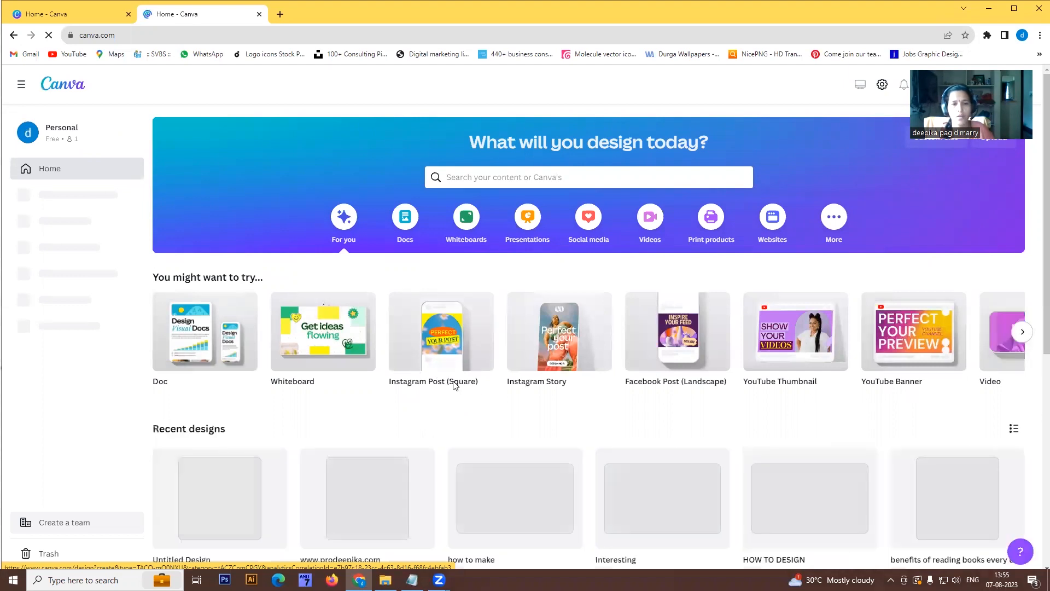
pyautogui.moveTo(458, 384)
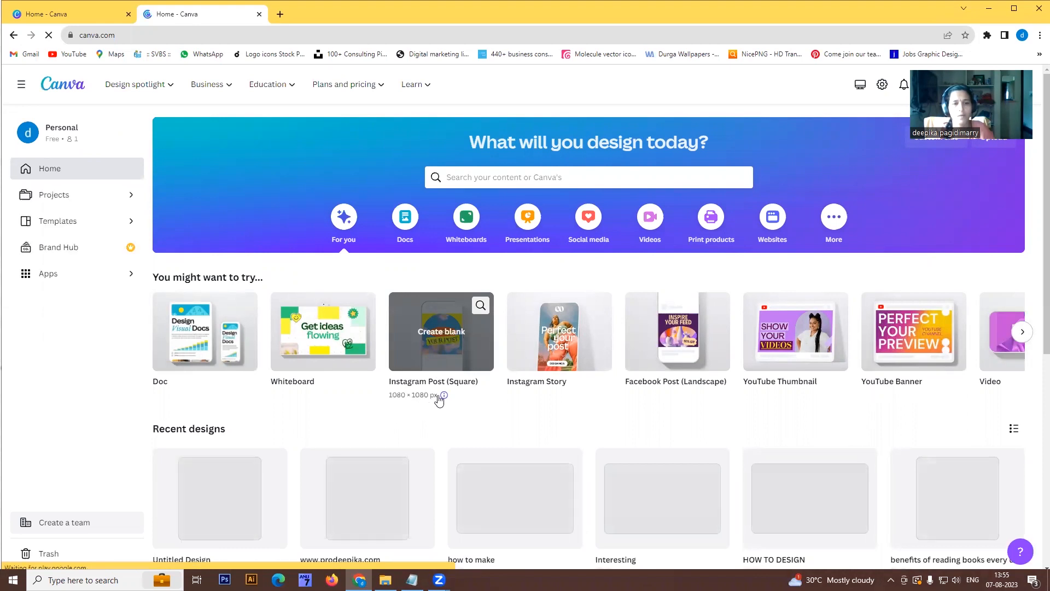
pyautogui.click(444, 355)
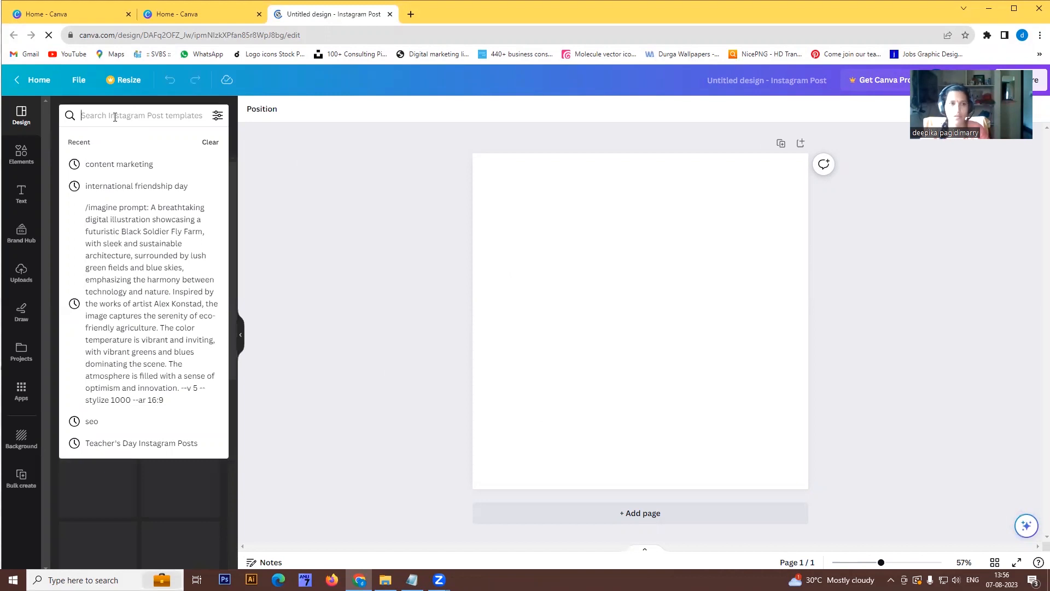
# Search the Instagram post templates for content marketing and apply the pink "5 Strategies for Creating Shareable Content on Social Media" template.
pyautogui.write('cont')
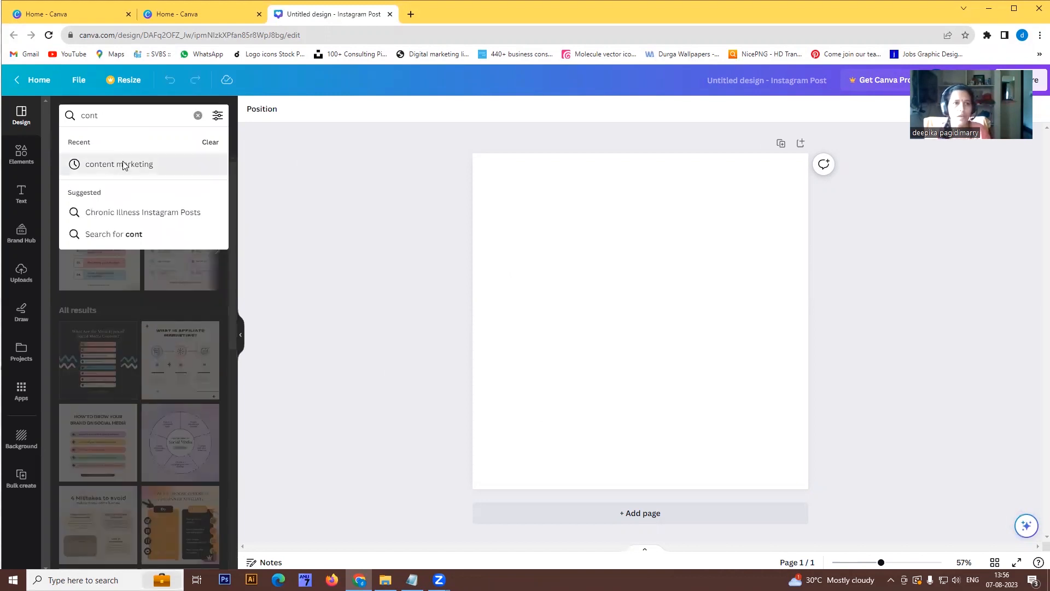
pyautogui.click(123, 163)
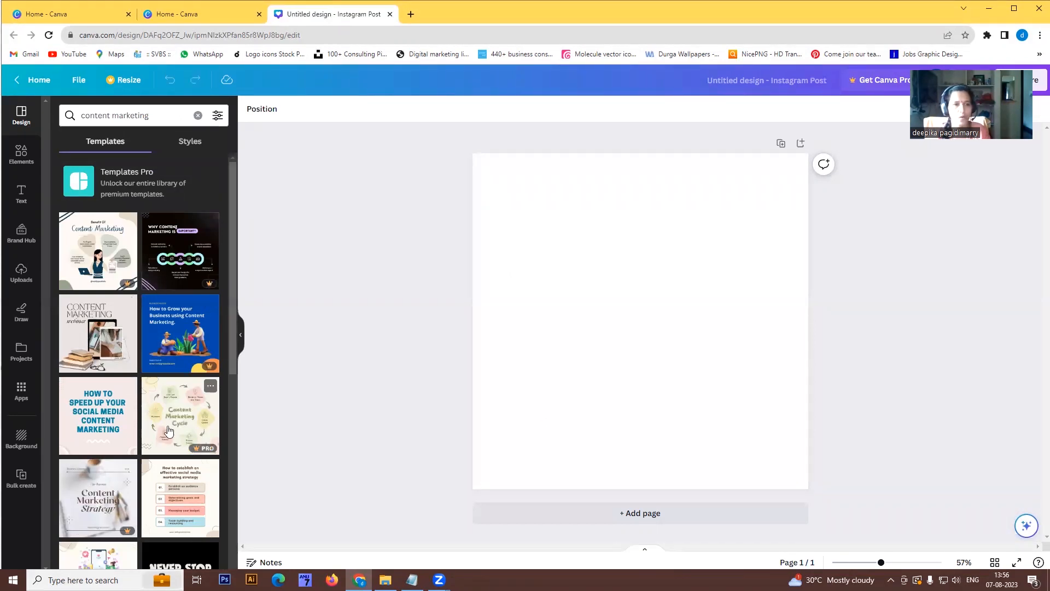
pyautogui.scroll(-1, 163, 403)
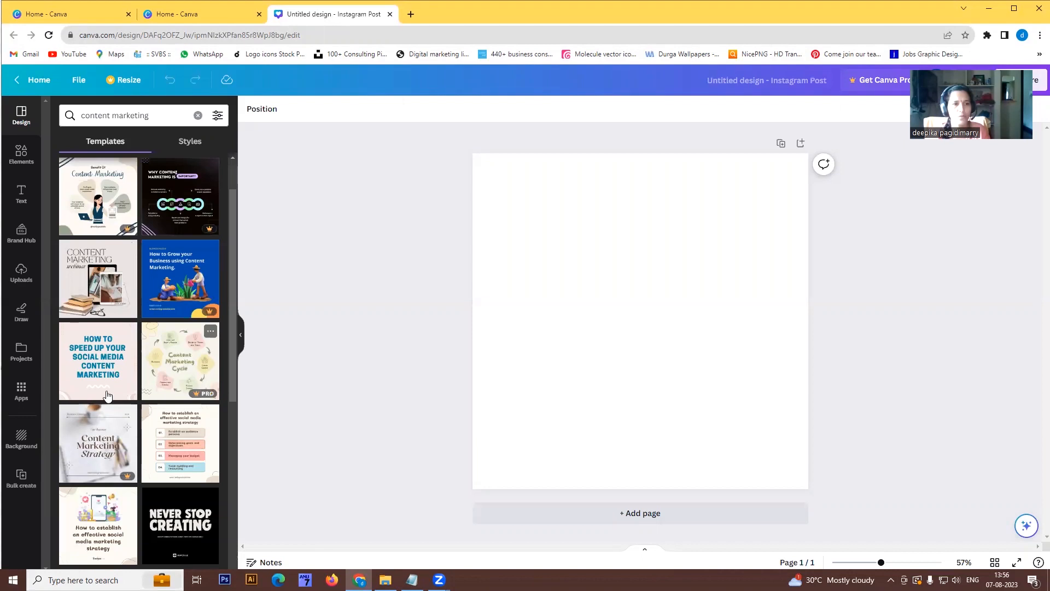
pyautogui.scroll(-2, 159, 400)
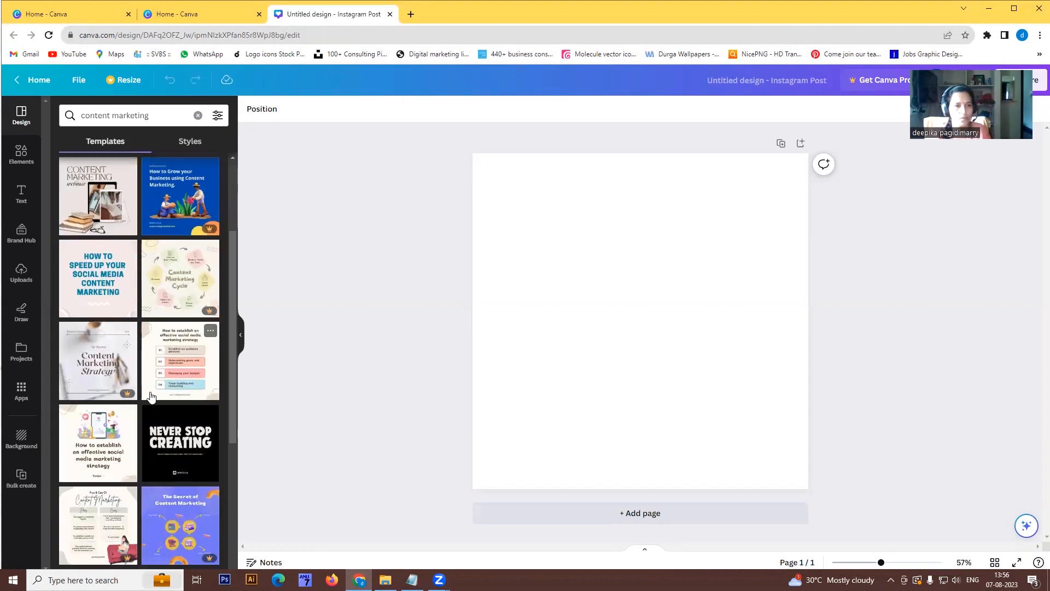
pyautogui.scroll(-2, 153, 399)
pyautogui.scroll(-1, 148, 309)
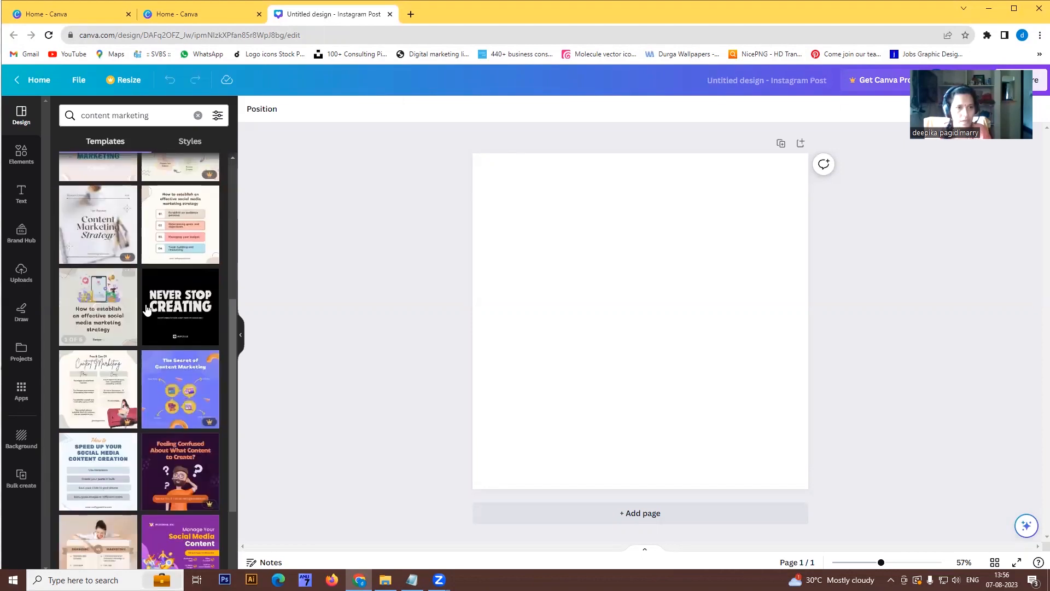
pyautogui.scroll(1, 186, 295)
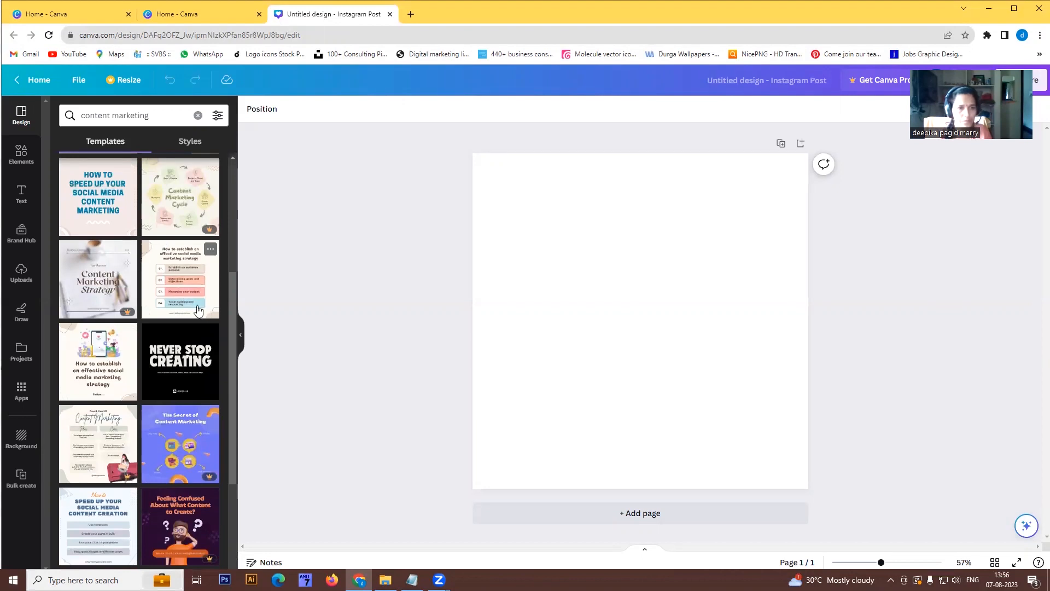
pyautogui.scroll(-2, 151, 393)
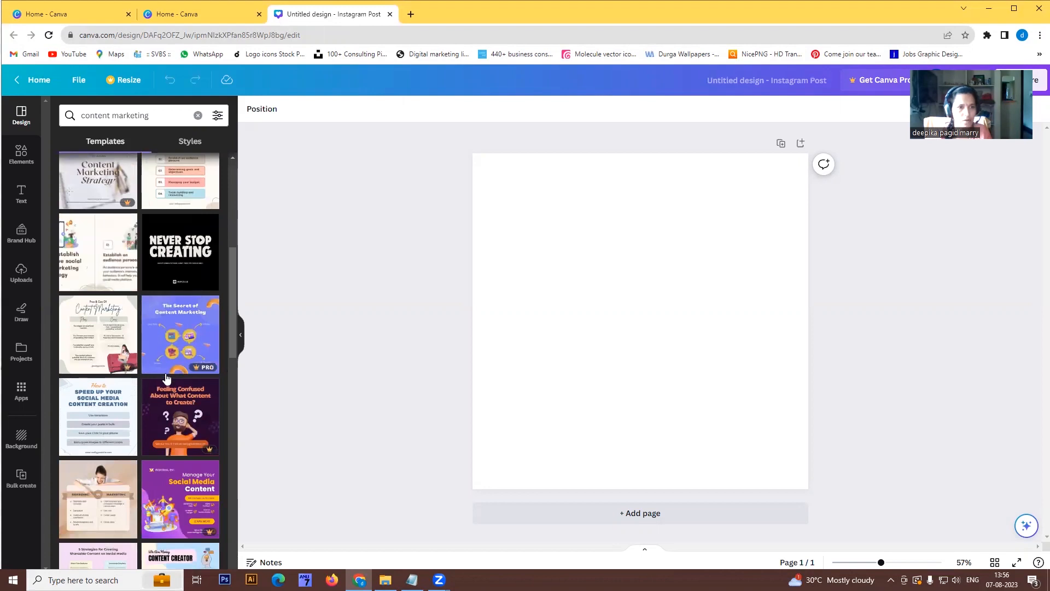
pyautogui.scroll(-2, 165, 416)
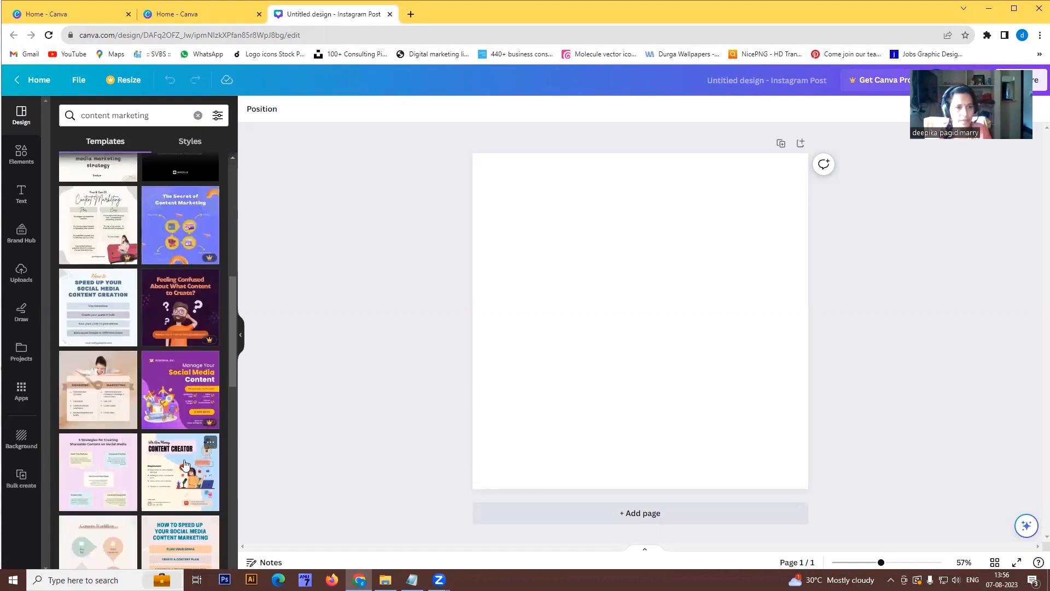
pyautogui.scroll(-2, 186, 462)
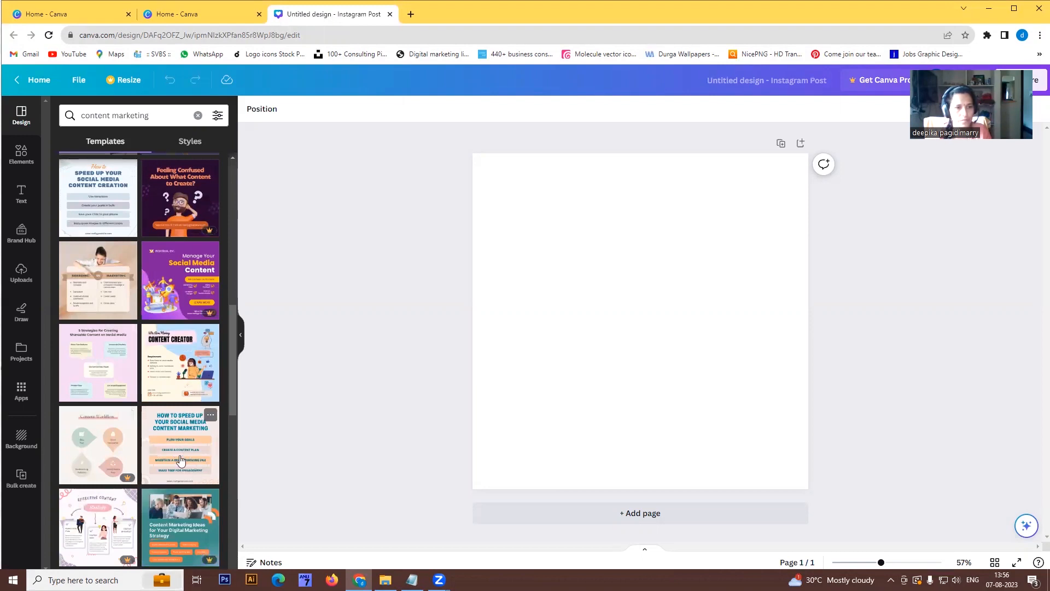
pyautogui.scroll(1, 169, 427)
pyautogui.scroll(-5, 163, 417)
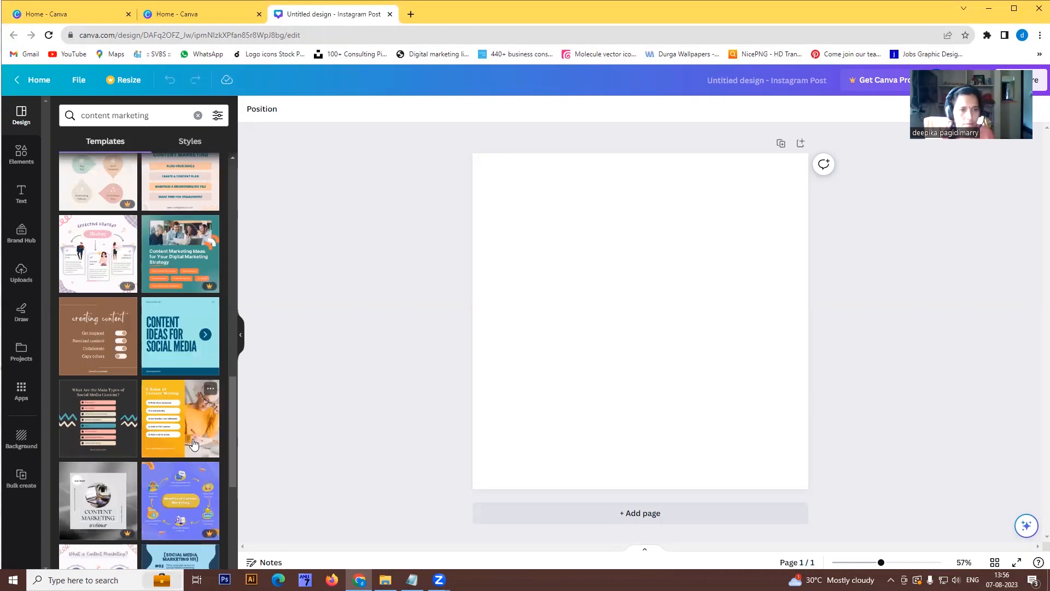
pyautogui.scroll(5, 194, 440)
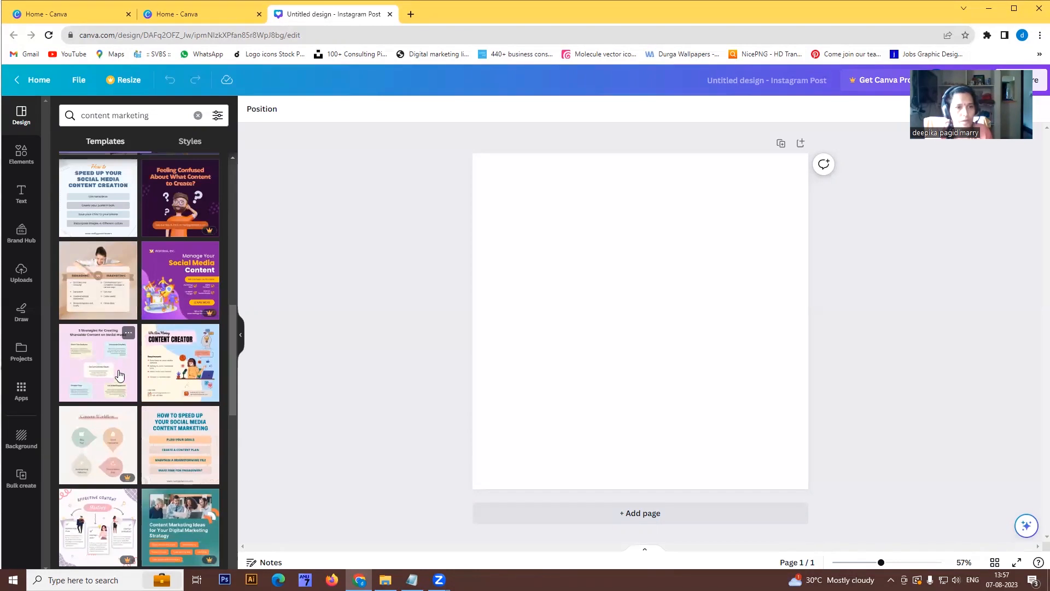
pyautogui.click(136, 371)
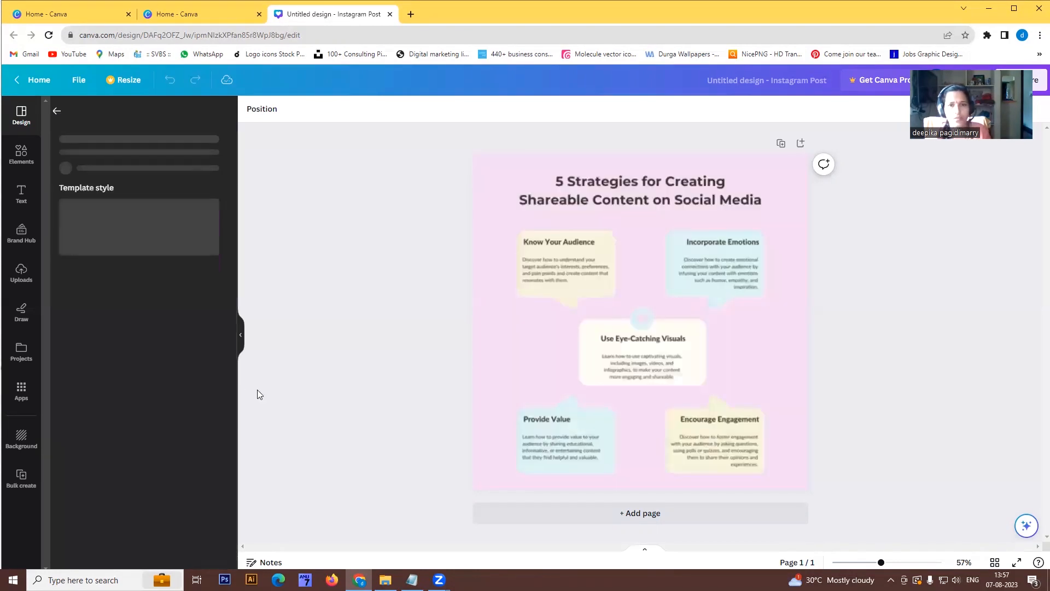
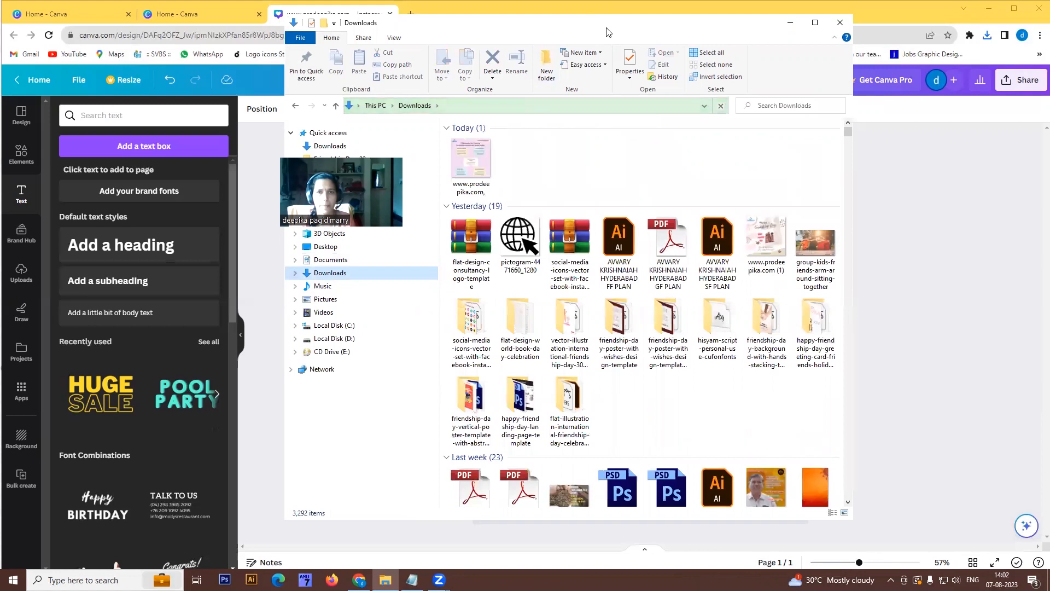
# Minimize the Downloads folder window and open buffer.com in a new browser tab.
pyautogui.moveTo(607, 32); pyautogui.dragTo(738, 54)
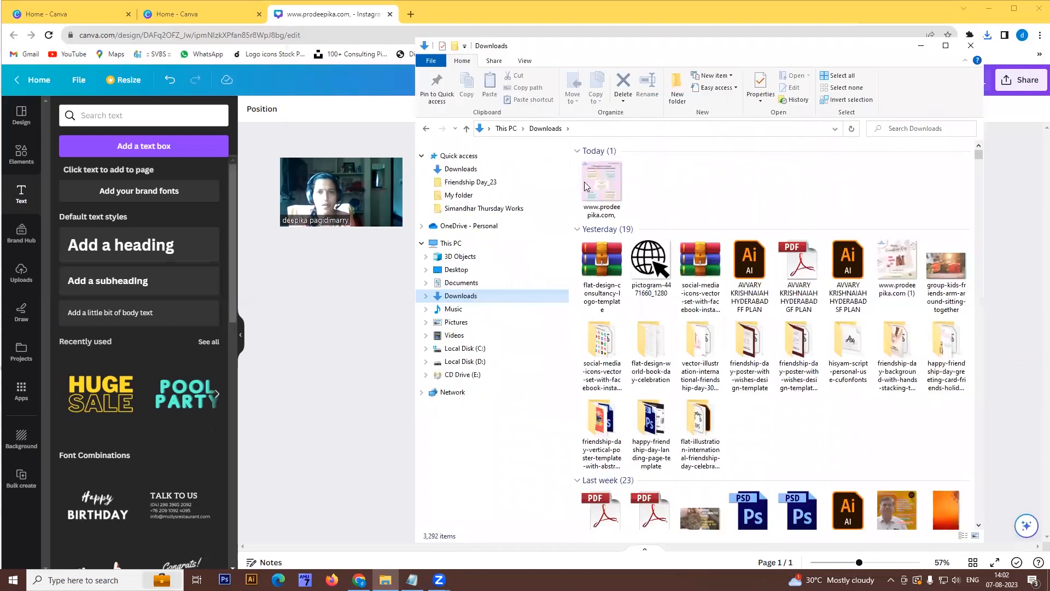
pyautogui.click(921, 46)
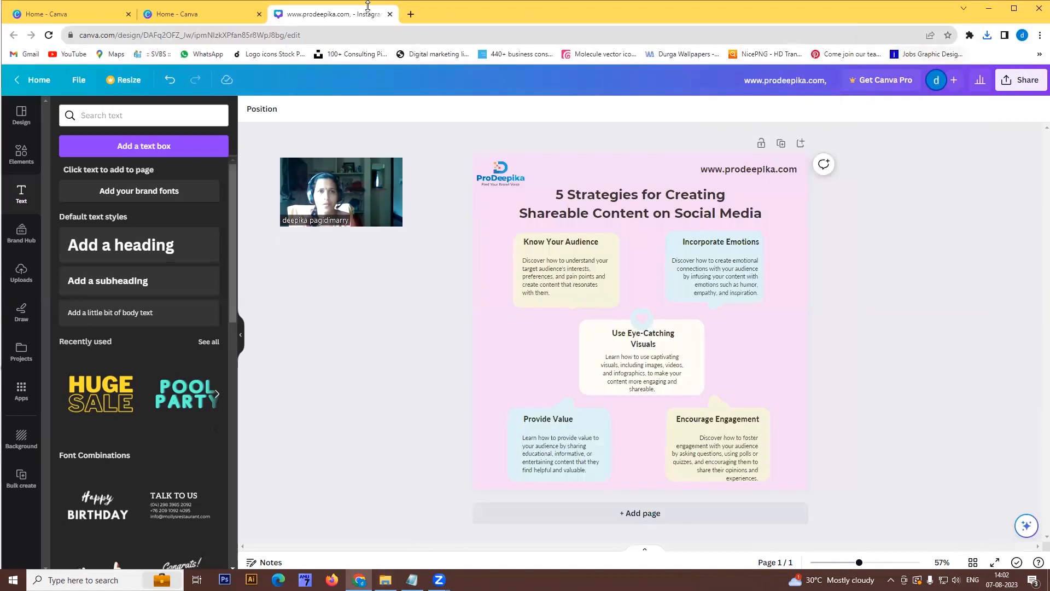
pyautogui.click(409, 13)
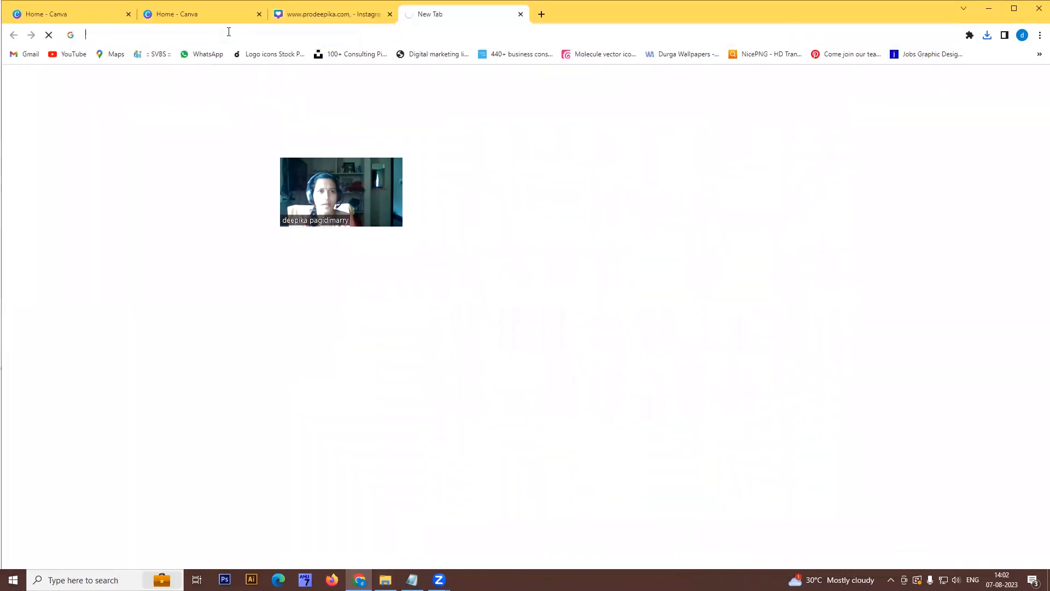
pyautogui.click(228, 31)
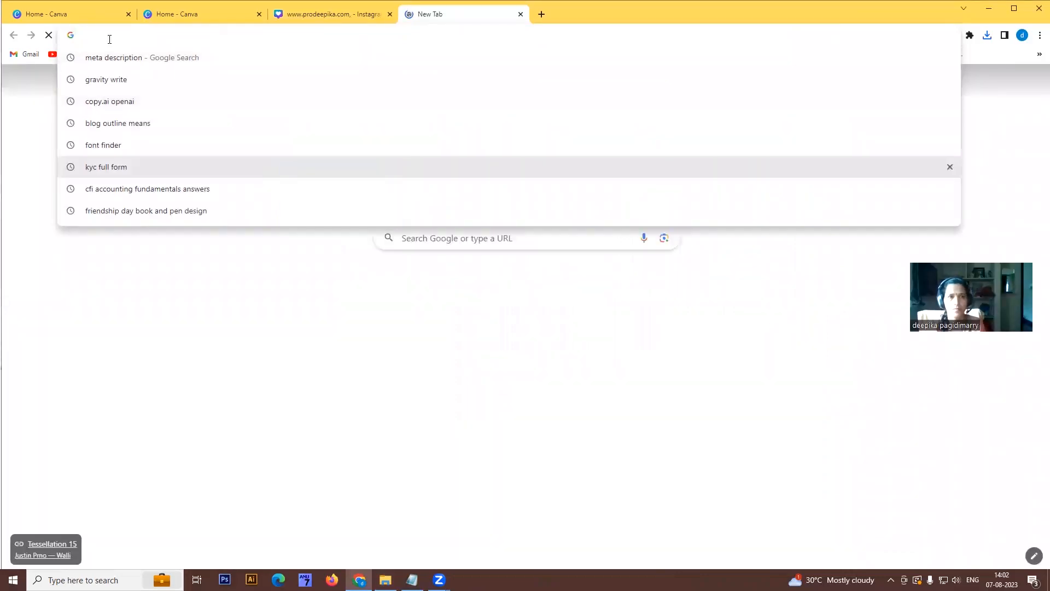
pyautogui.write('buf')
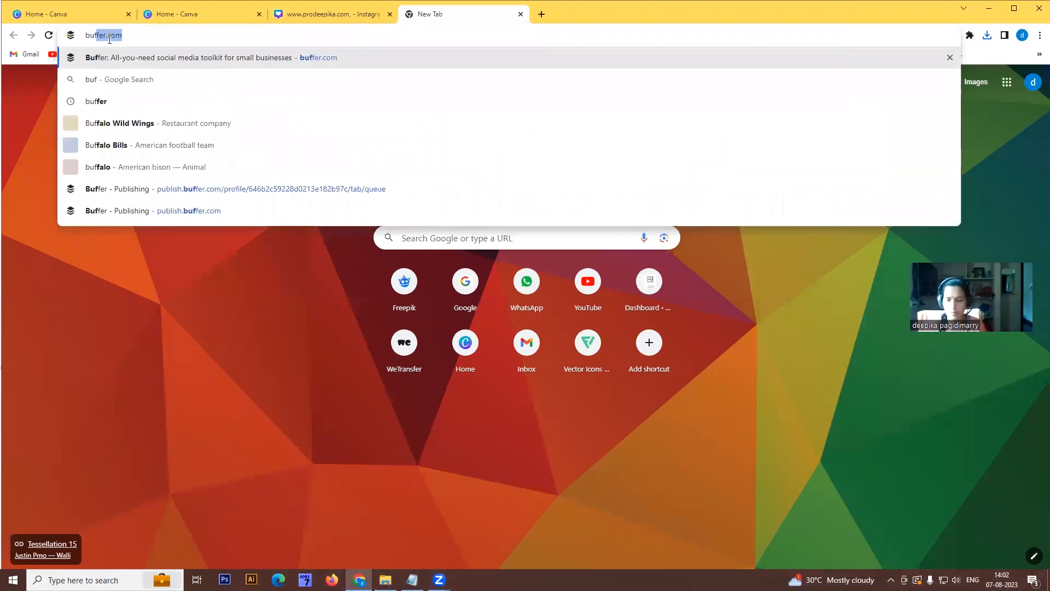
pyautogui.press('Return')
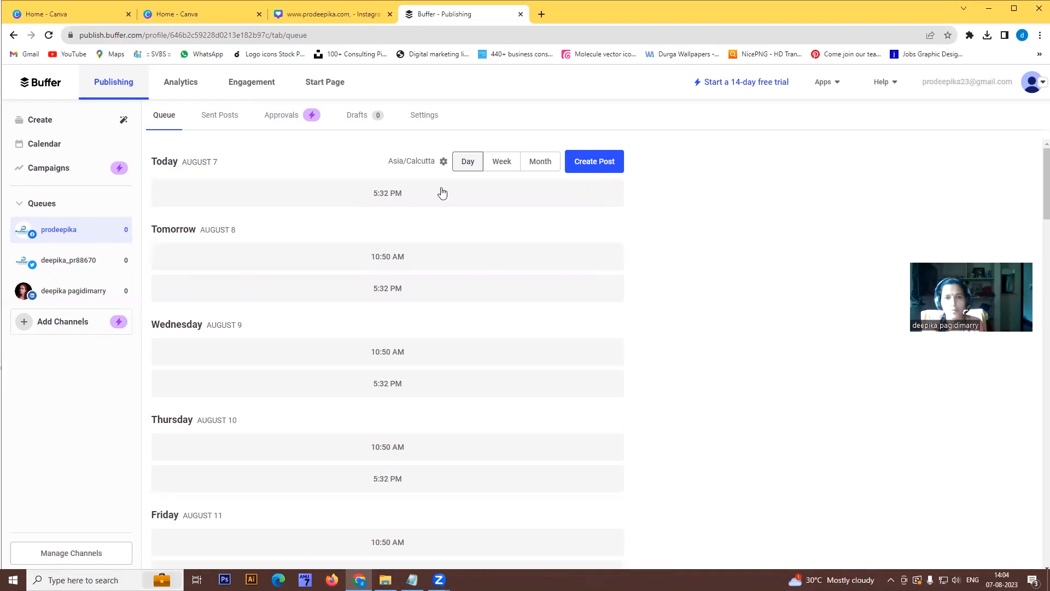
pyautogui.click(591, 167)
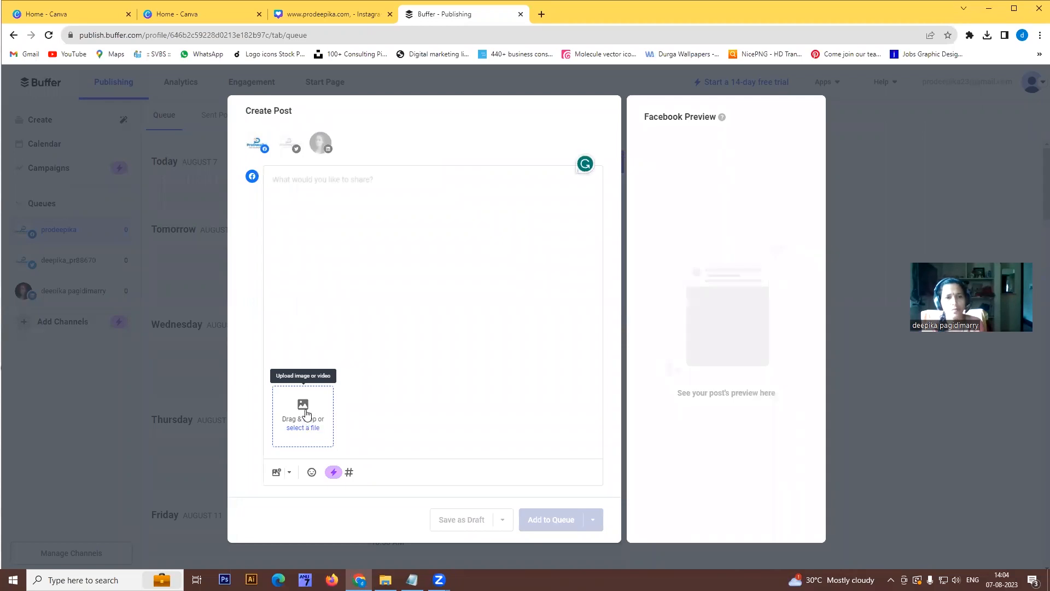
pyautogui.click(307, 413)
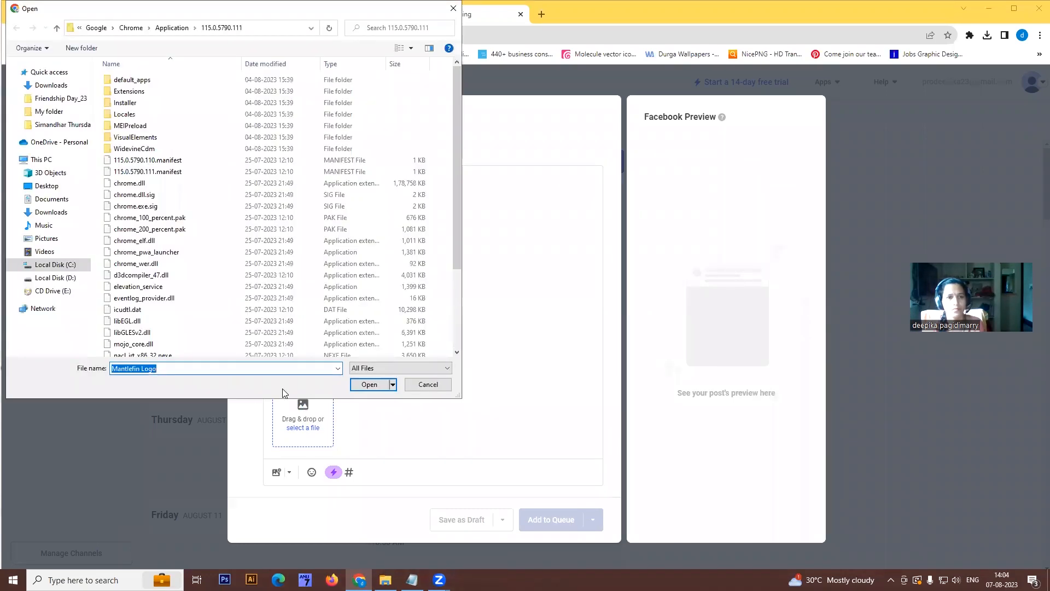
pyautogui.click(60, 212)
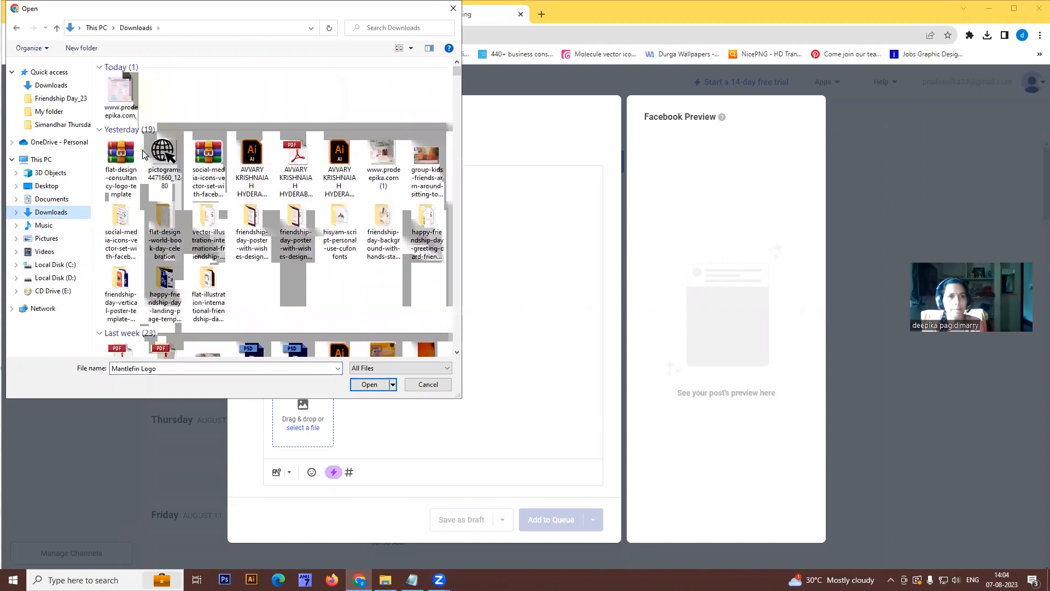
pyautogui.click(120, 94)
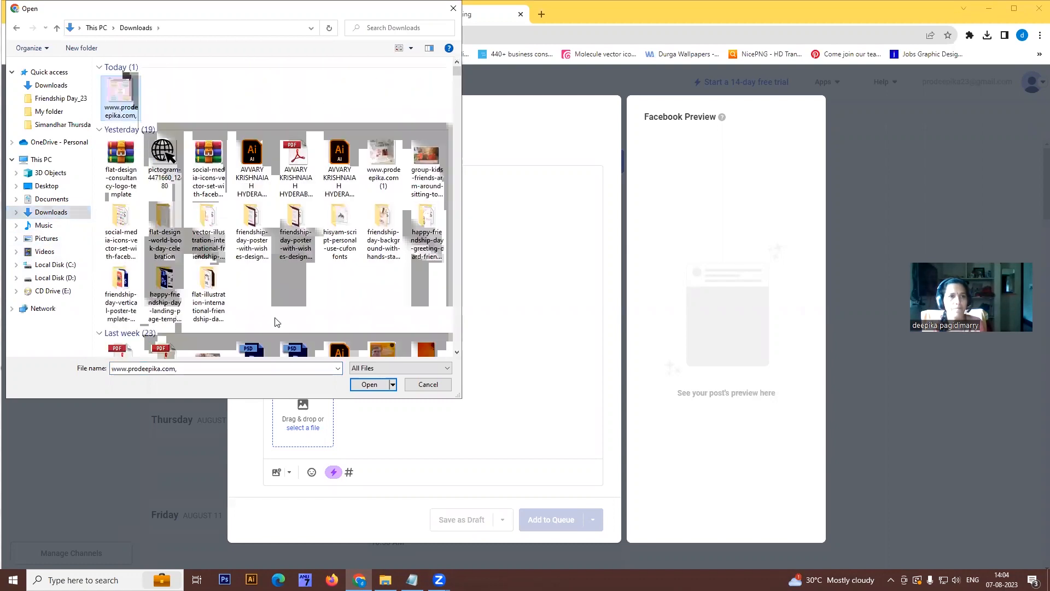
pyautogui.click(376, 386)
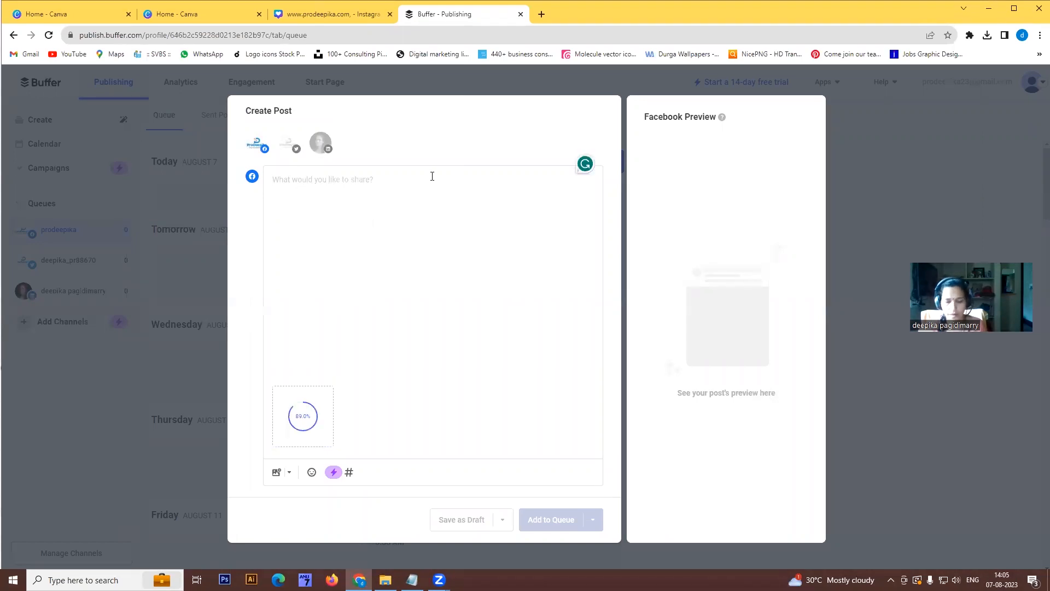
# Write the hashtags "#digitalmarketing #contentideas #contentmarketing" as the text of the Facebook post.
pyautogui.write('#')
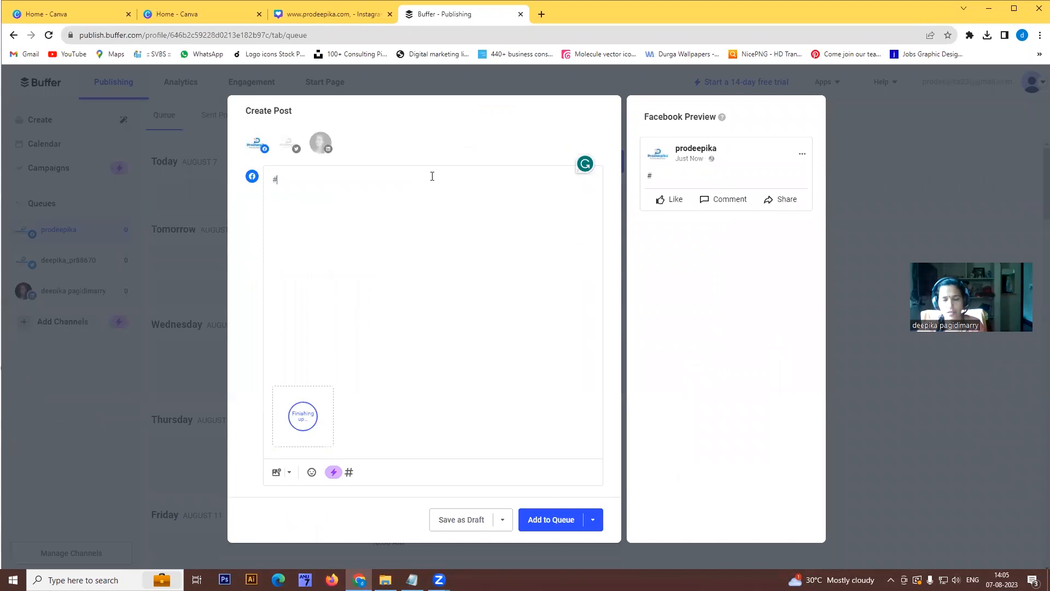
pyautogui.write('digital')
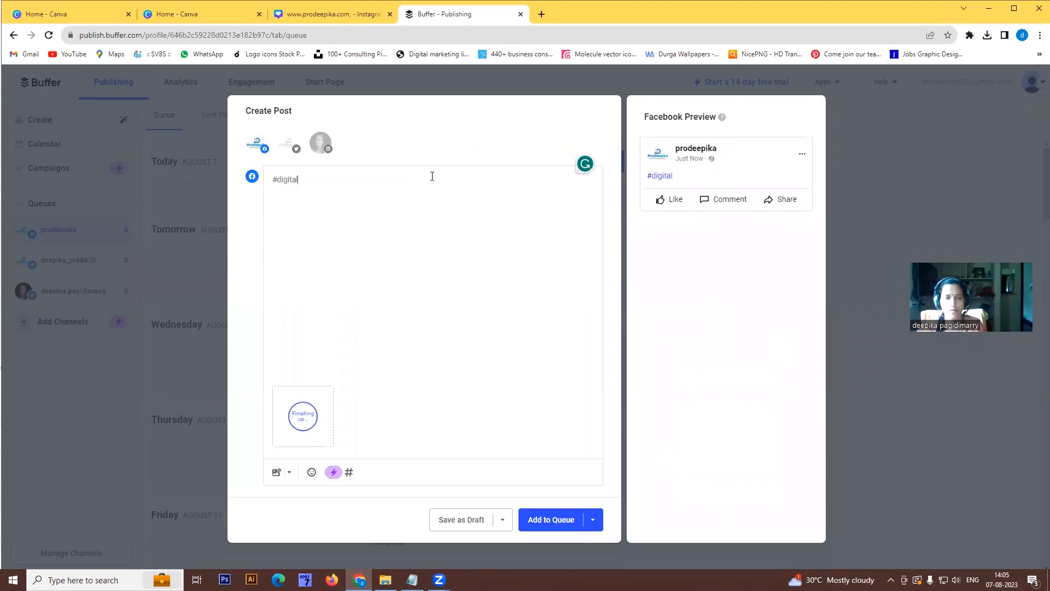
pyautogui.write('marketing')
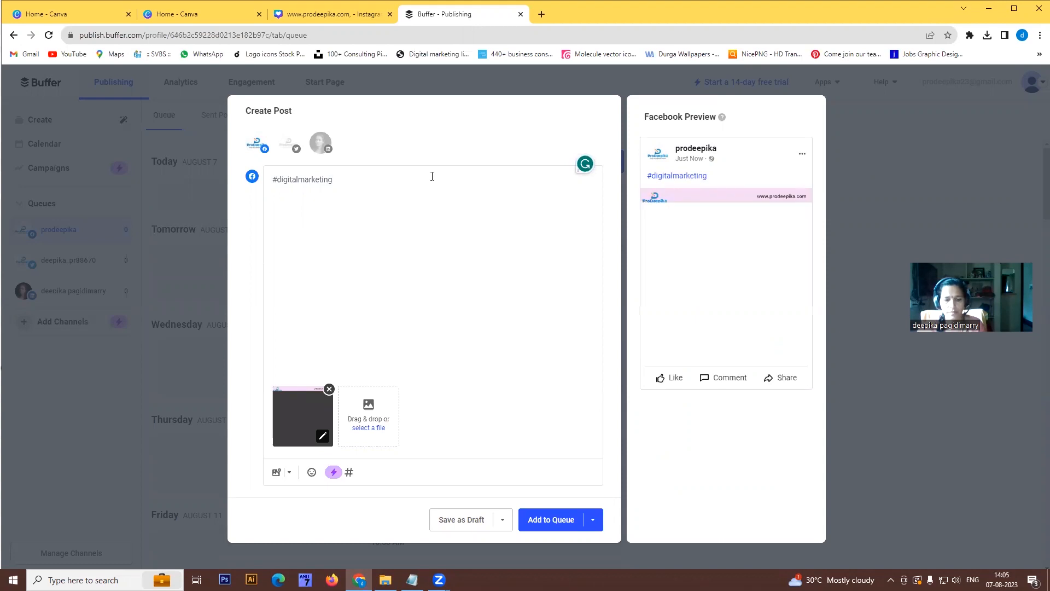
pyautogui.write(' #conte')
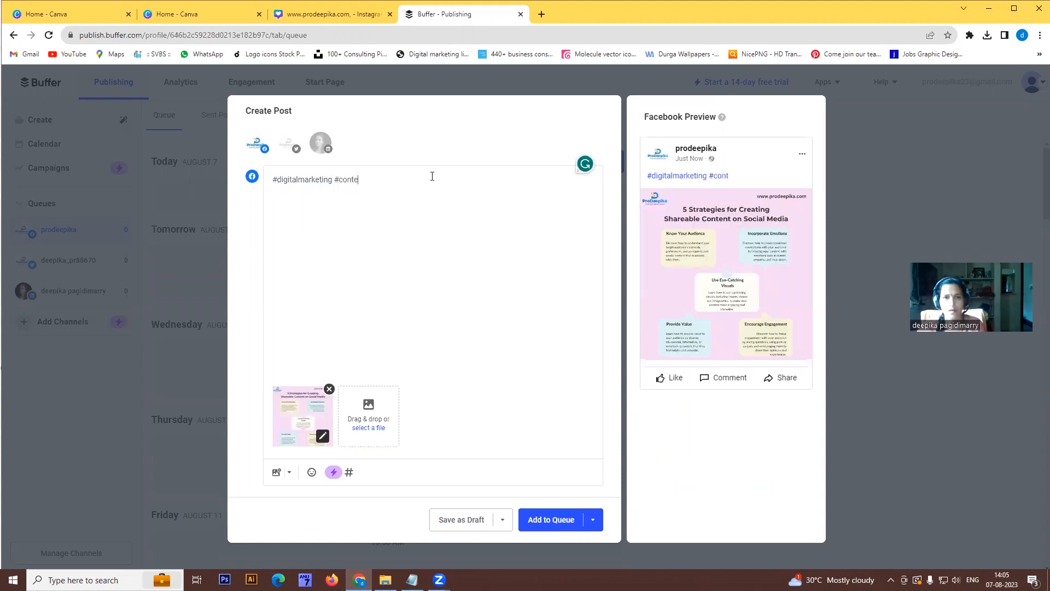
pyautogui.write('ntideas #')
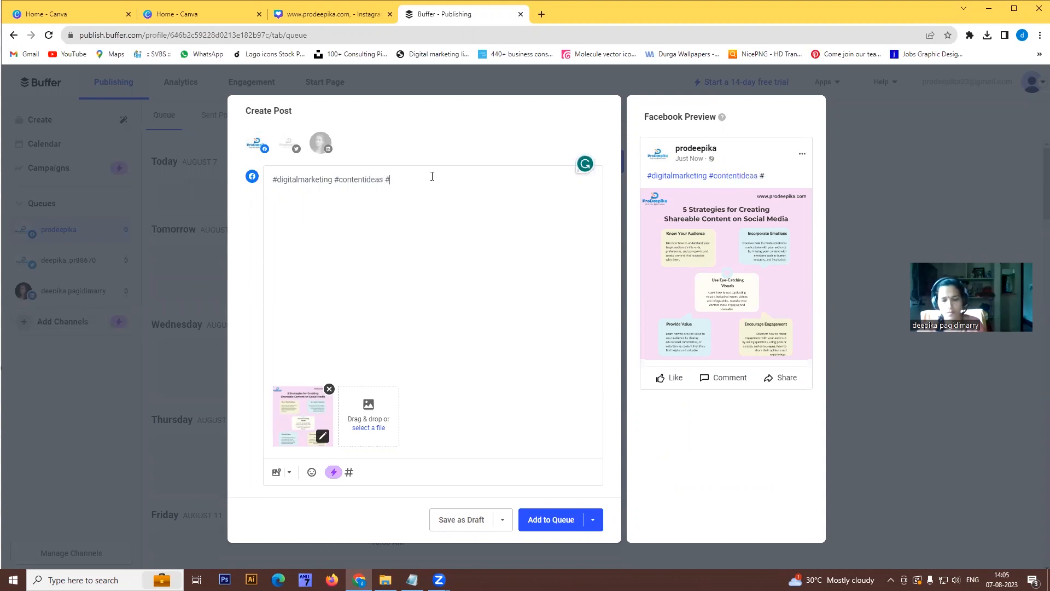
pyautogui.write('content')
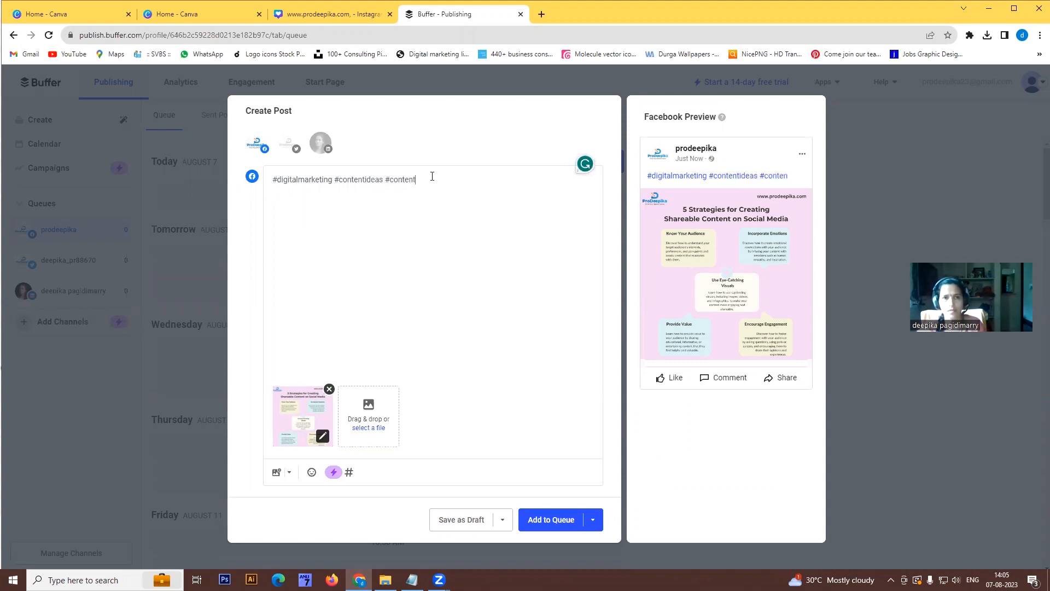
pyautogui.write('mark')
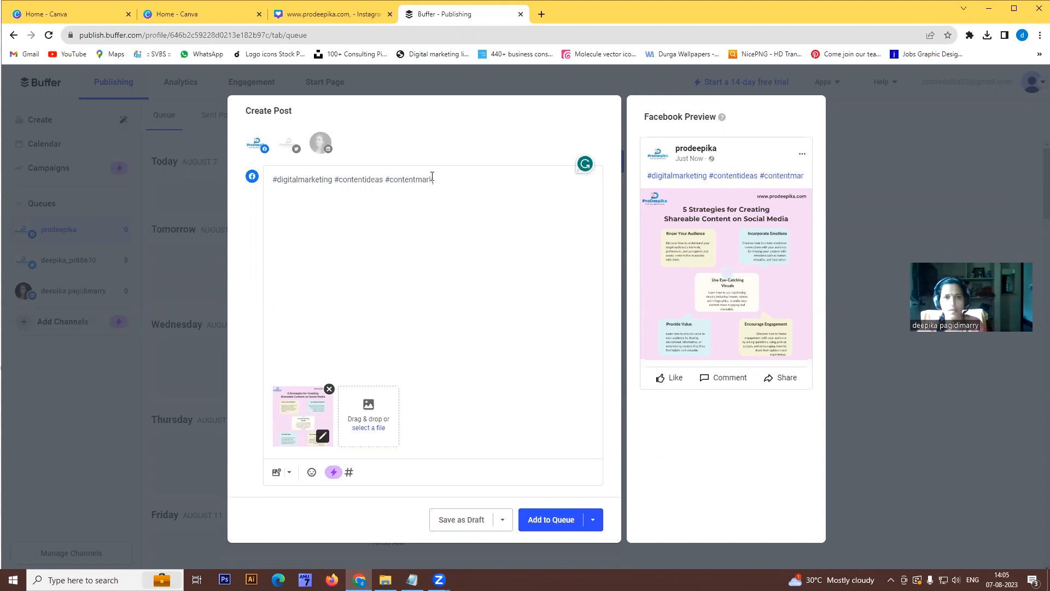
pyautogui.write('eting')
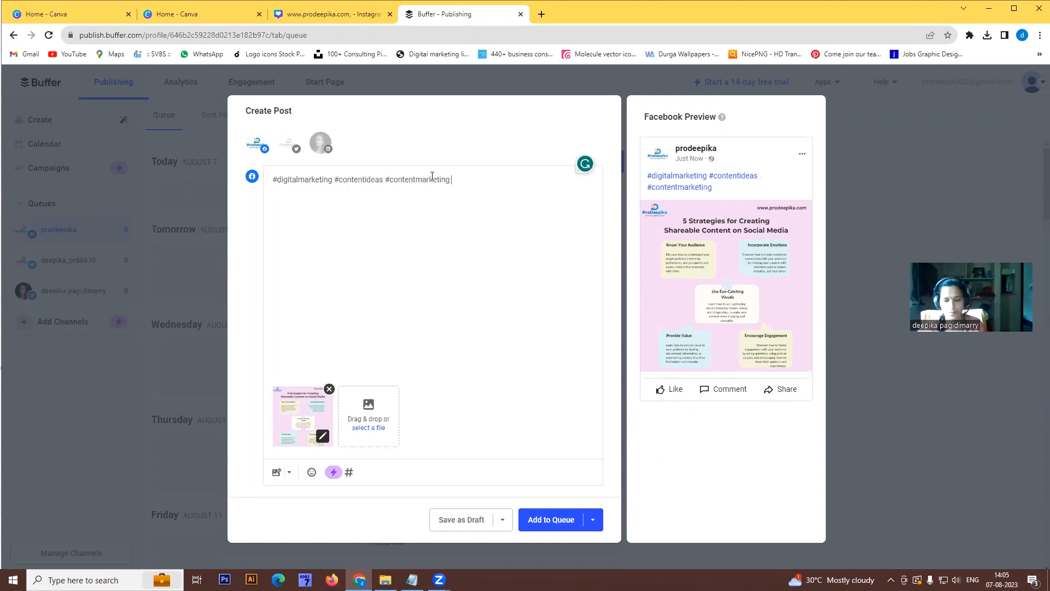
# Append the hashtags "#contenatstrategy #Contentcreation" to the post text, with no space inside the strategy hashtag.
pyautogui.write(' #contenat stratehgy')
pyautogui.press('BackSpace')
pyautogui.press('BackSpace')
pyautogui.write('gy #')
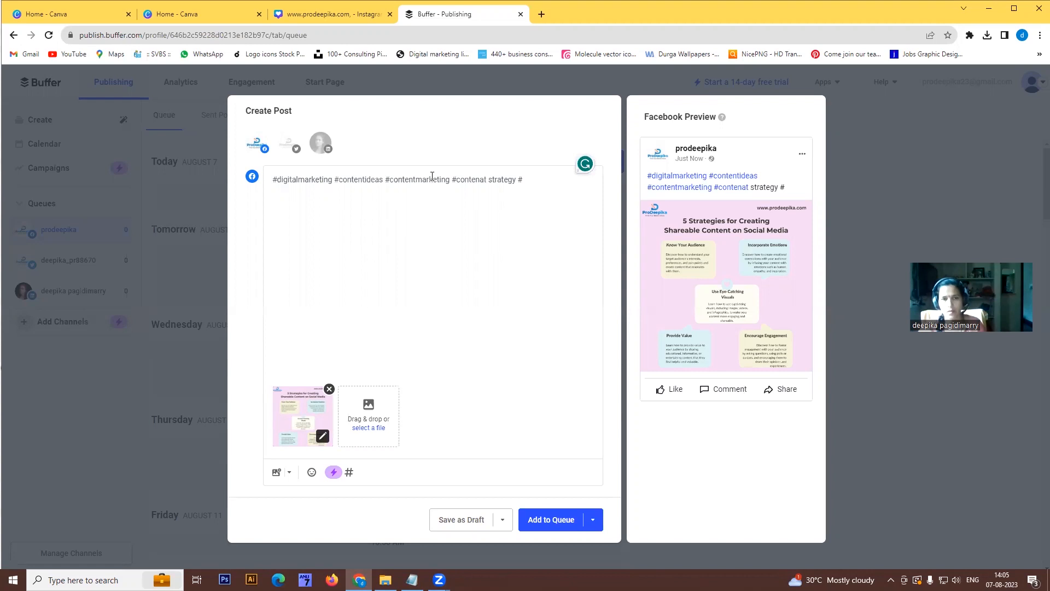
pyautogui.write('tentcreation')
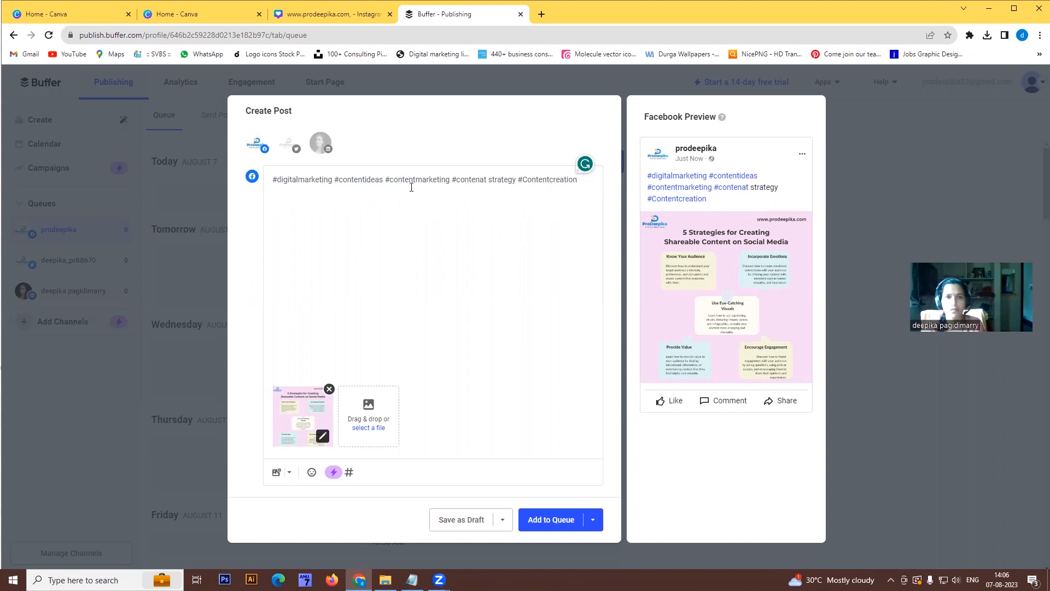
pyautogui.click(490, 179)
pyautogui.press('BackSpace')
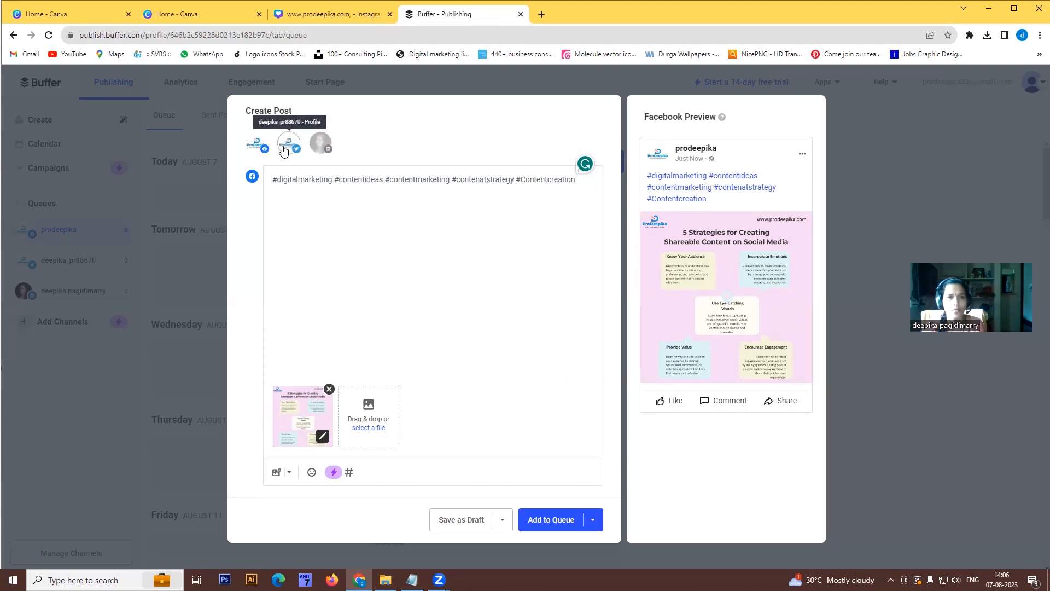
# Include the Twitter and LinkedIn channels in the post and add it to the queue for all three channels.
pyautogui.click(320, 144)
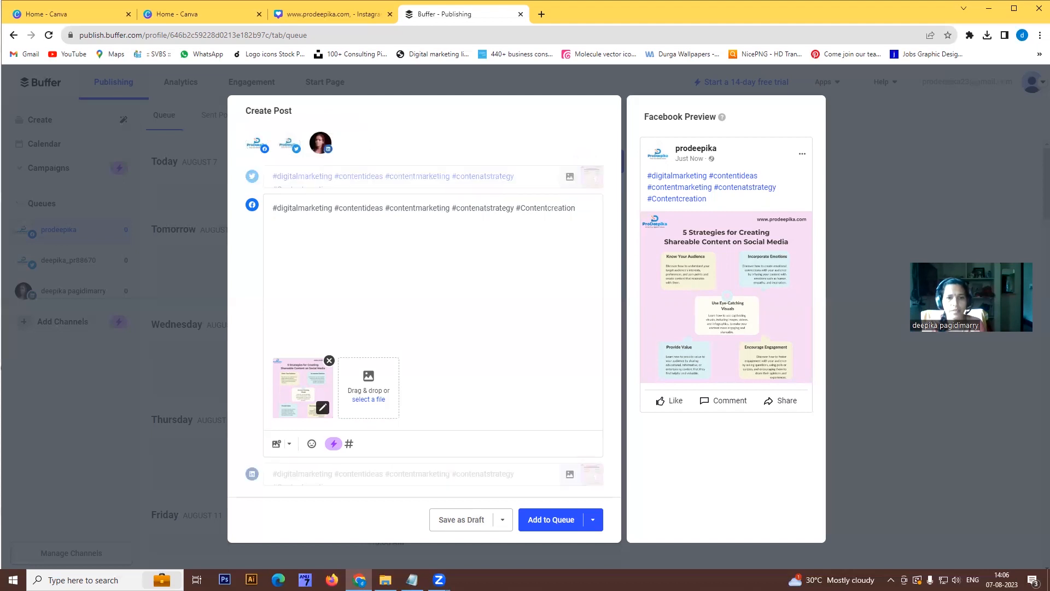
pyautogui.click(564, 521)
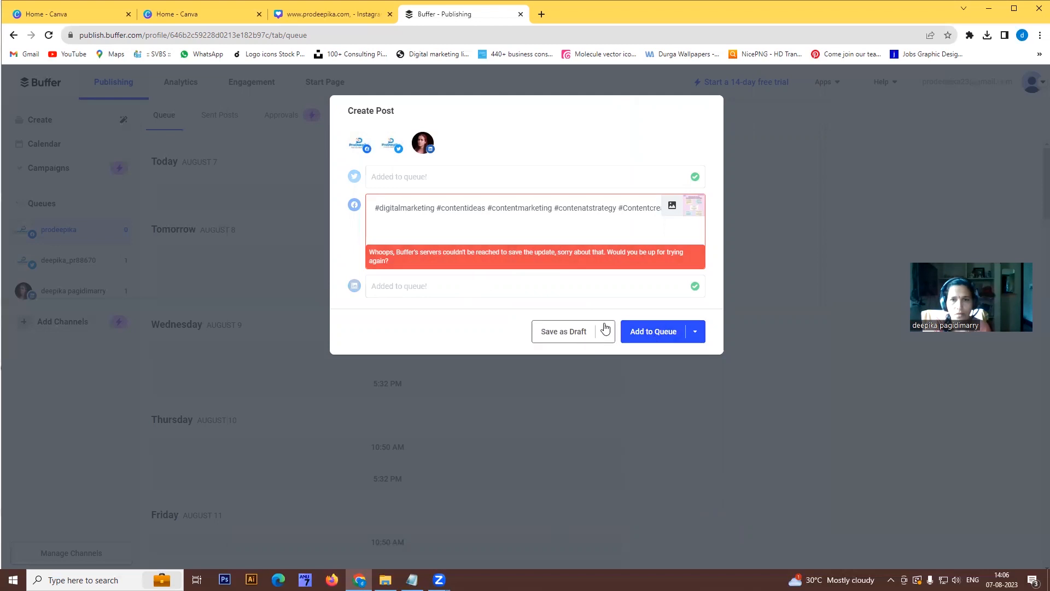
# Keep the unsent Facebook post instead of discarding it and save it as a draft.
pyautogui.click(791, 167)
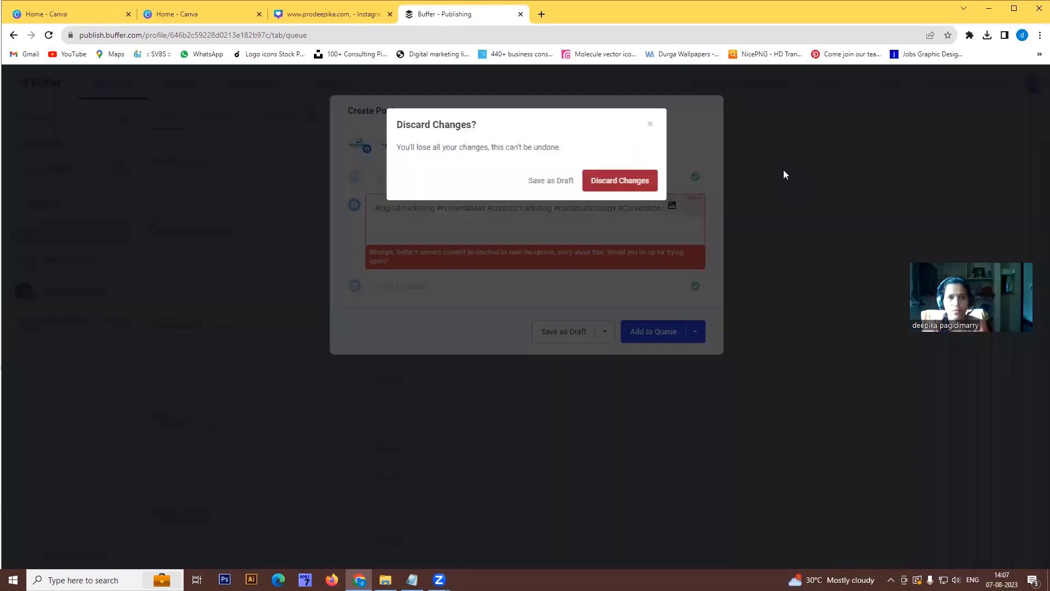
pyautogui.click(654, 122)
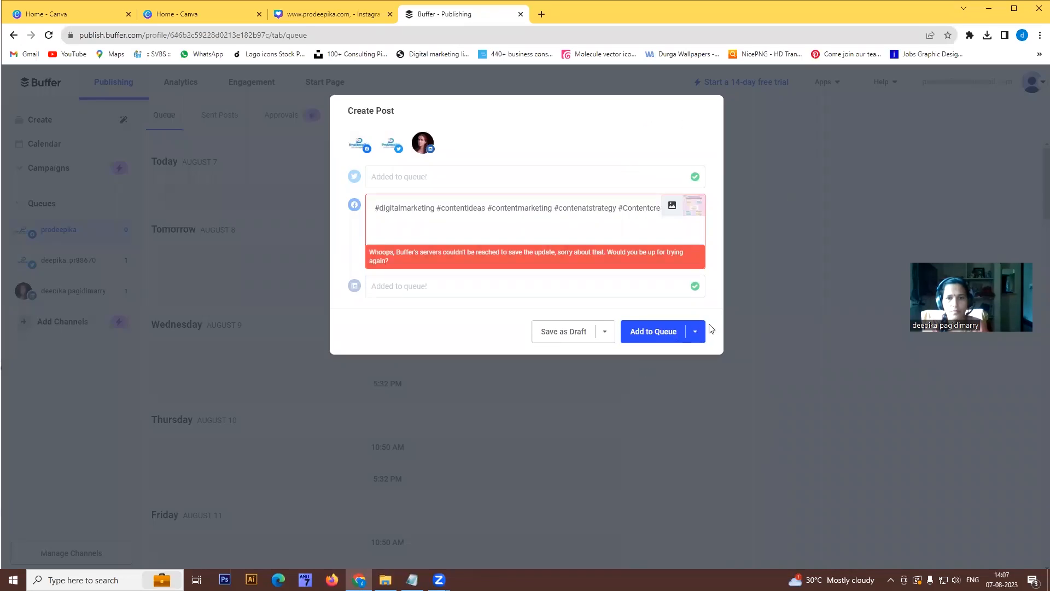
pyautogui.click(560, 337)
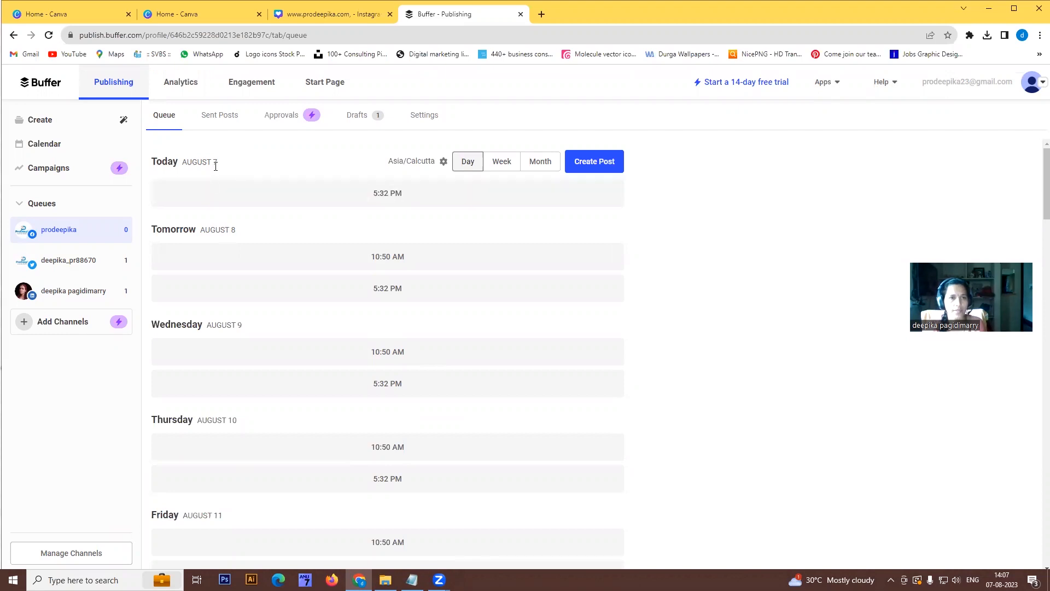
pyautogui.click(385, 203)
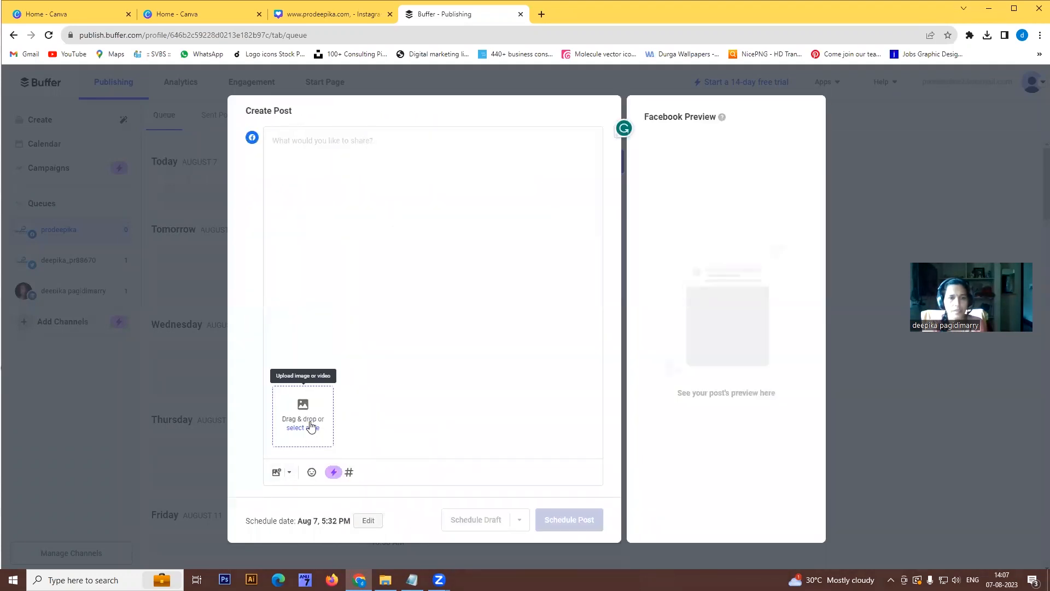
pyautogui.click(310, 427)
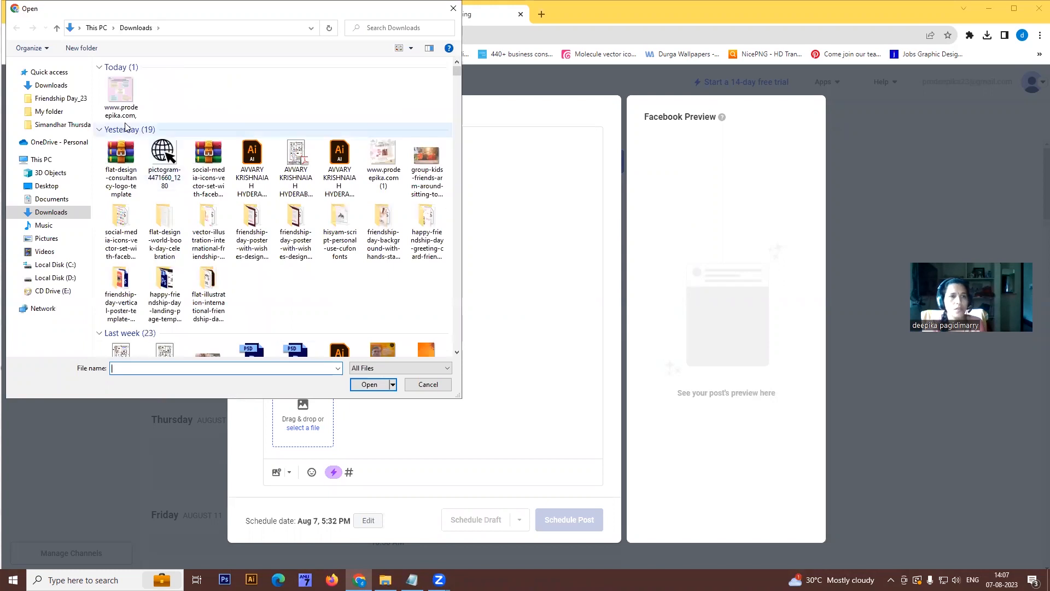
pyautogui.click(121, 93)
pyautogui.click(368, 385)
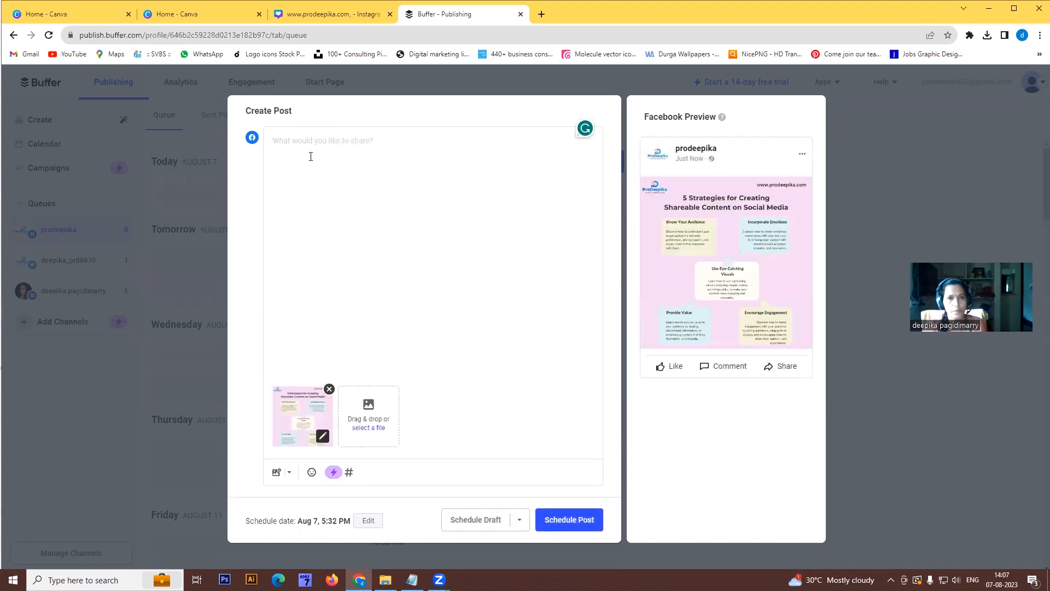
# Write the hashtags "#contentideas #contentmarketing #contentstrategy" in the new Facebook post.
pyautogui.write('#')
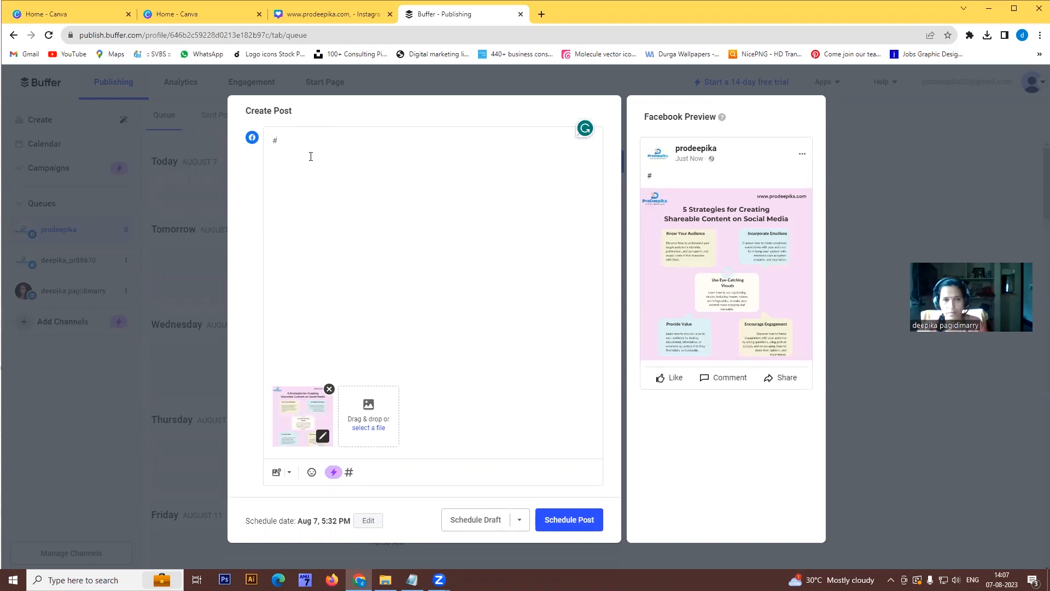
pyautogui.write('content')
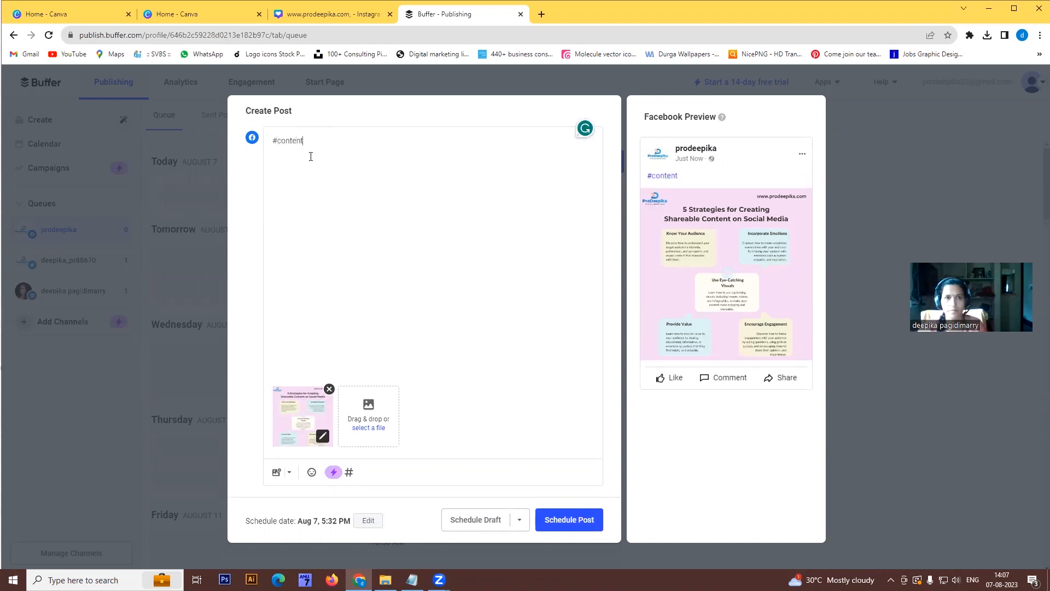
pyautogui.write('ideas')
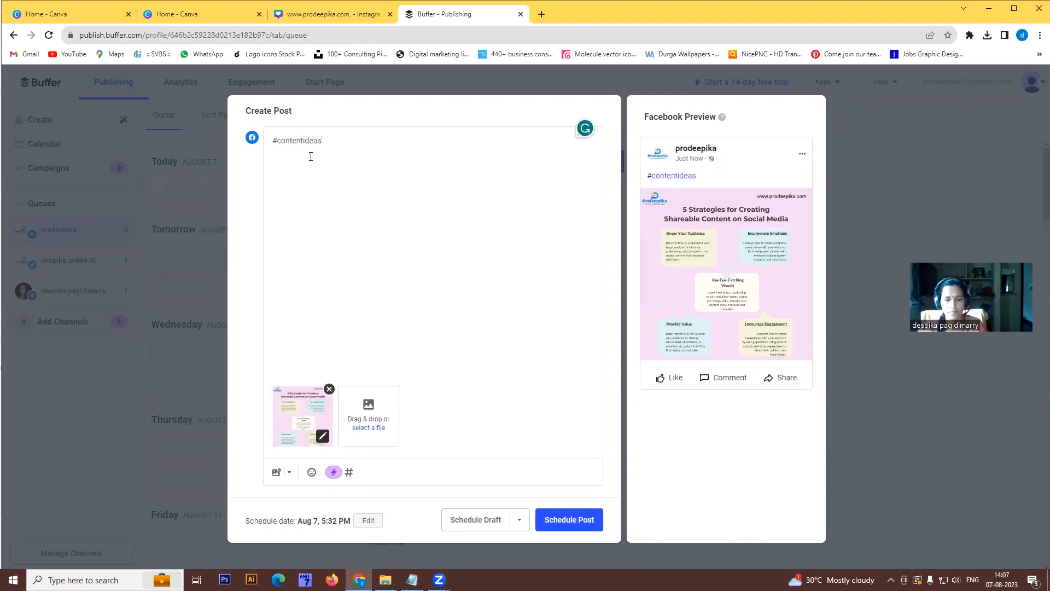
pyautogui.write(' #contemarketing #contentsta')
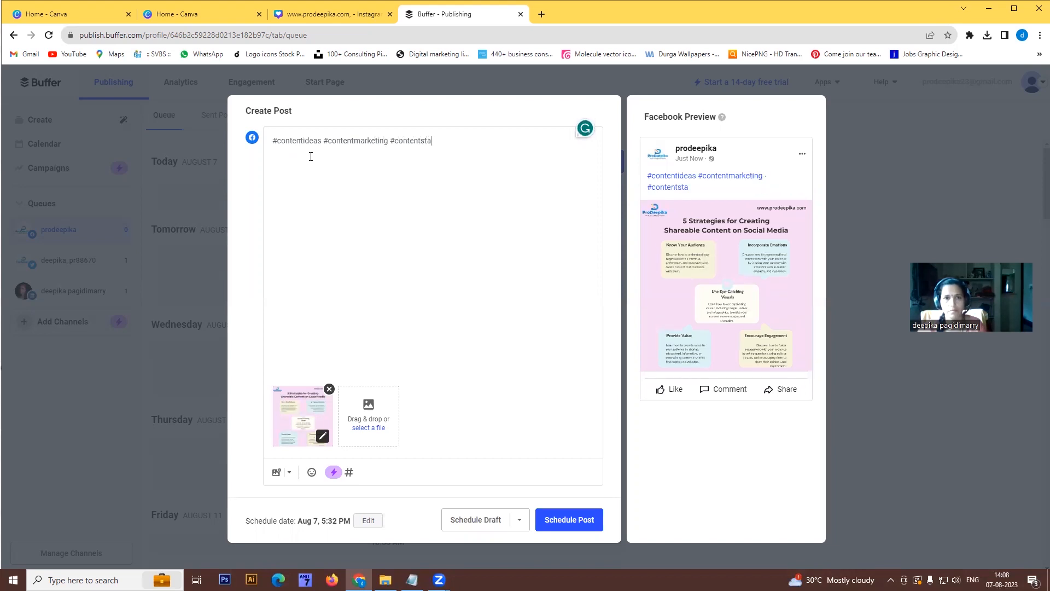
pyautogui.press('BackSpace')
pyautogui.write('rategy')
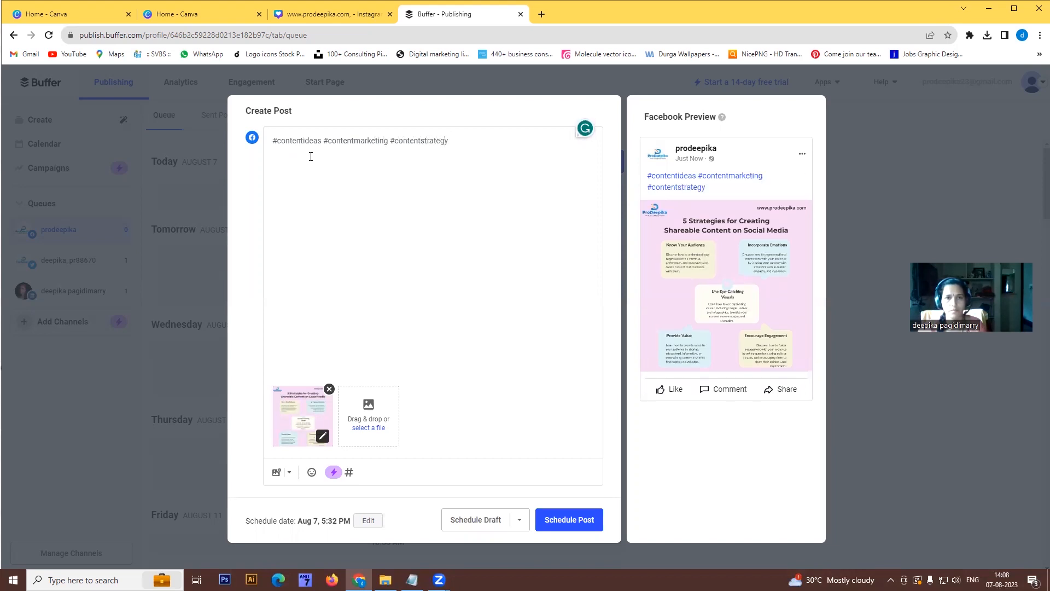
# Append the hashtags "#digitalmarketing #contentcreation #contentwriting" to the scheduled Facebook post's text.
pyautogui.write(' #digitalmarketing #contentcreation')
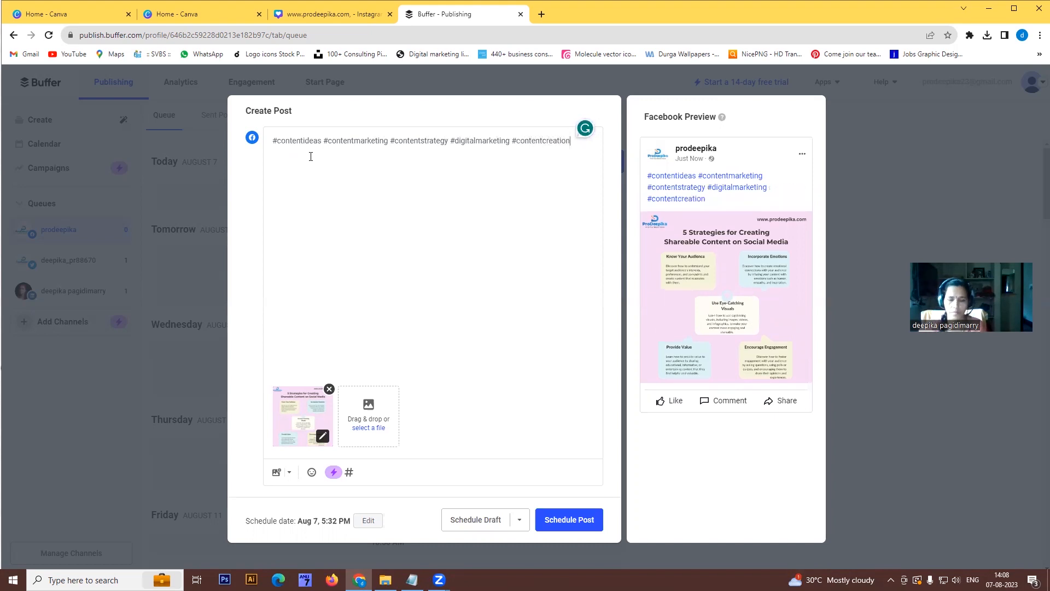
pyautogui.write(' #')
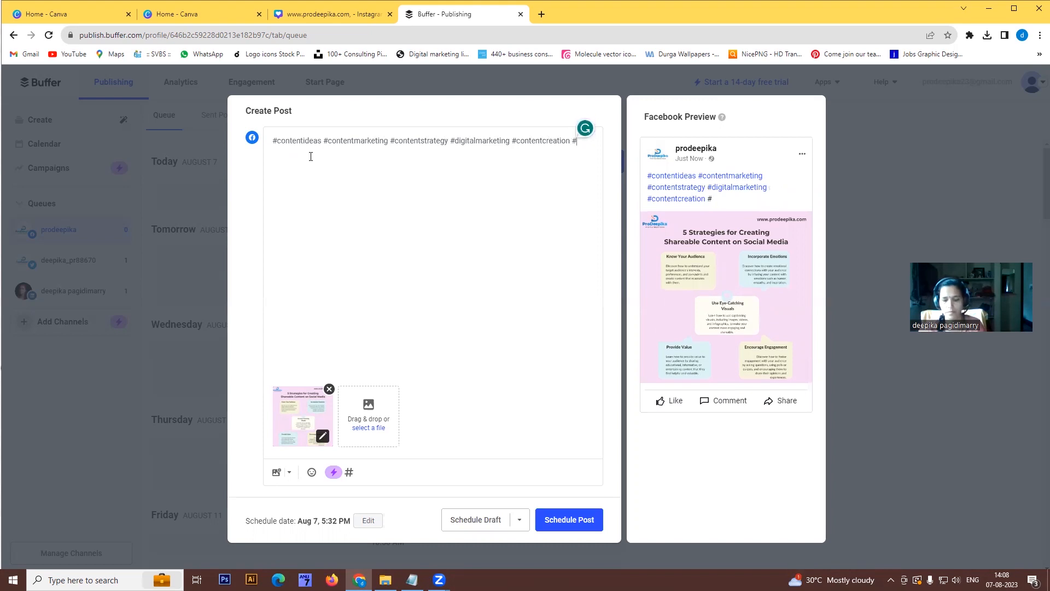
pyautogui.write('content')
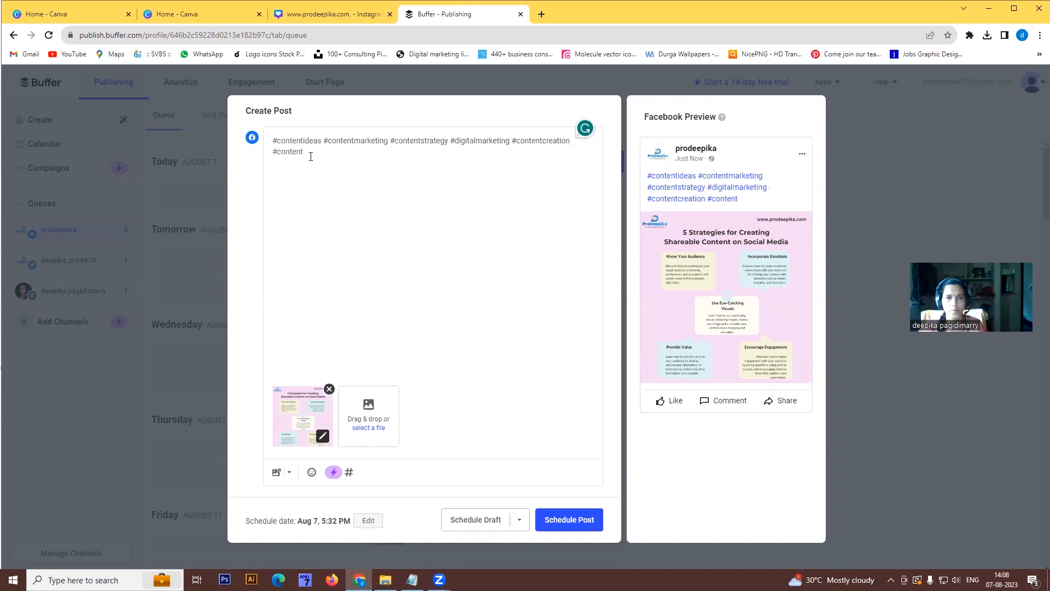
pyautogui.write('writing')
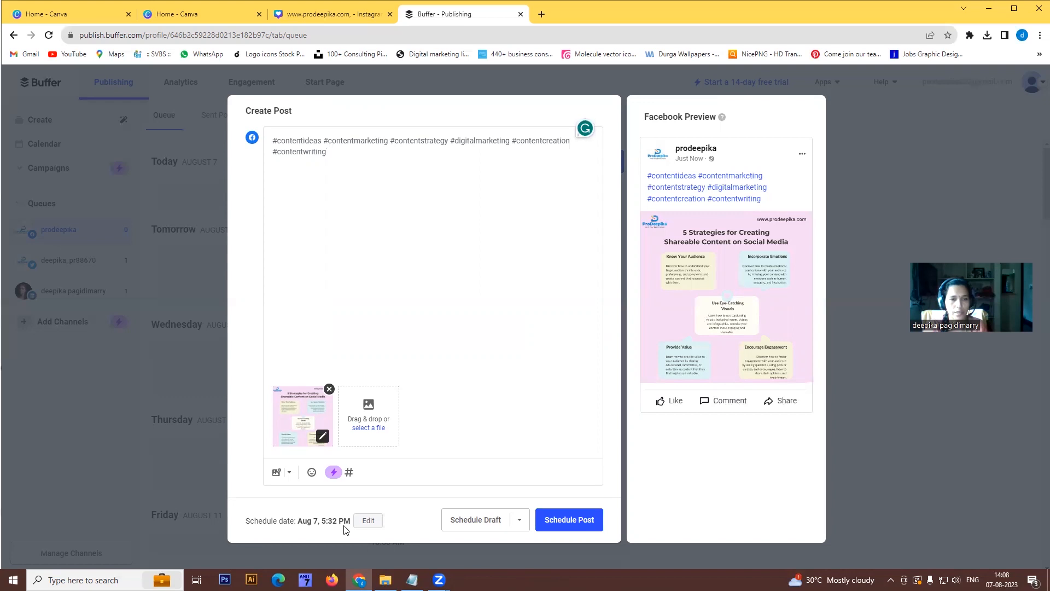
# Change the Facebook post's publishing time to 2:30 PM on Aug 7 and schedule the post.
pyautogui.click(405, 511)
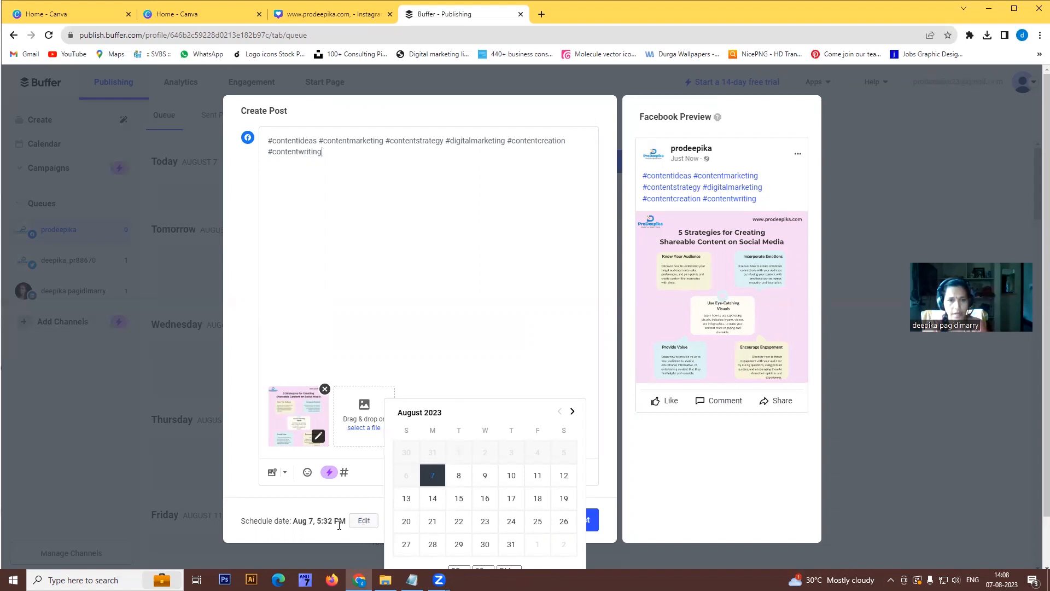
pyautogui.click(322, 523)
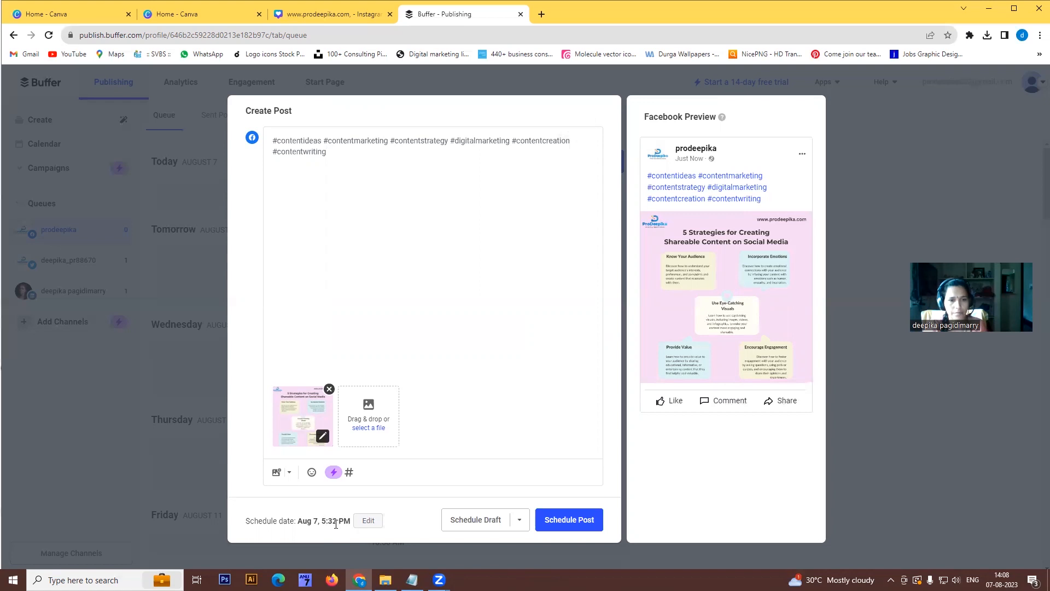
pyautogui.click(376, 523)
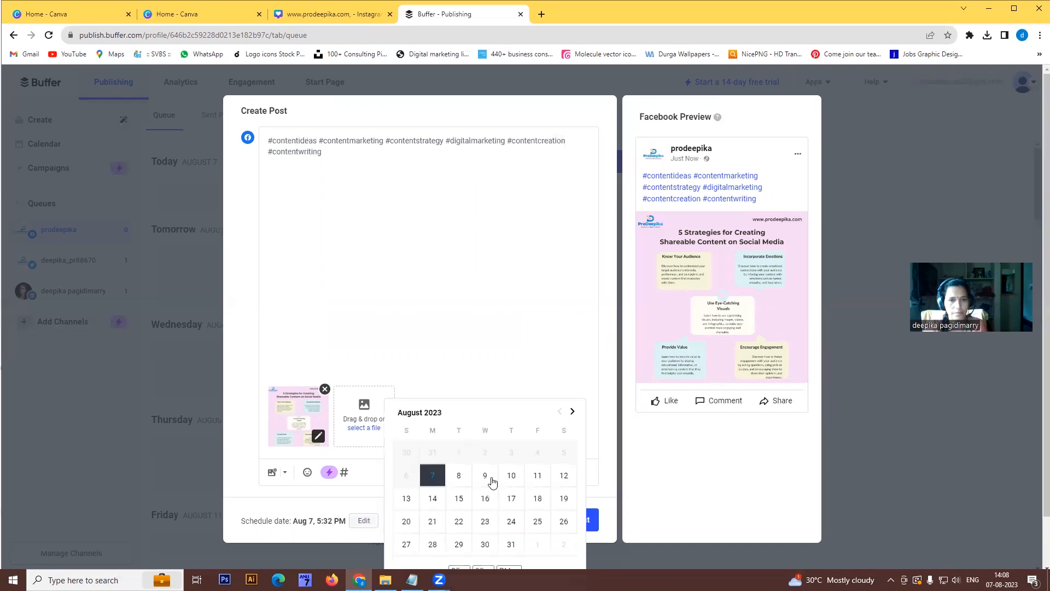
pyautogui.scroll(-1, 492, 481)
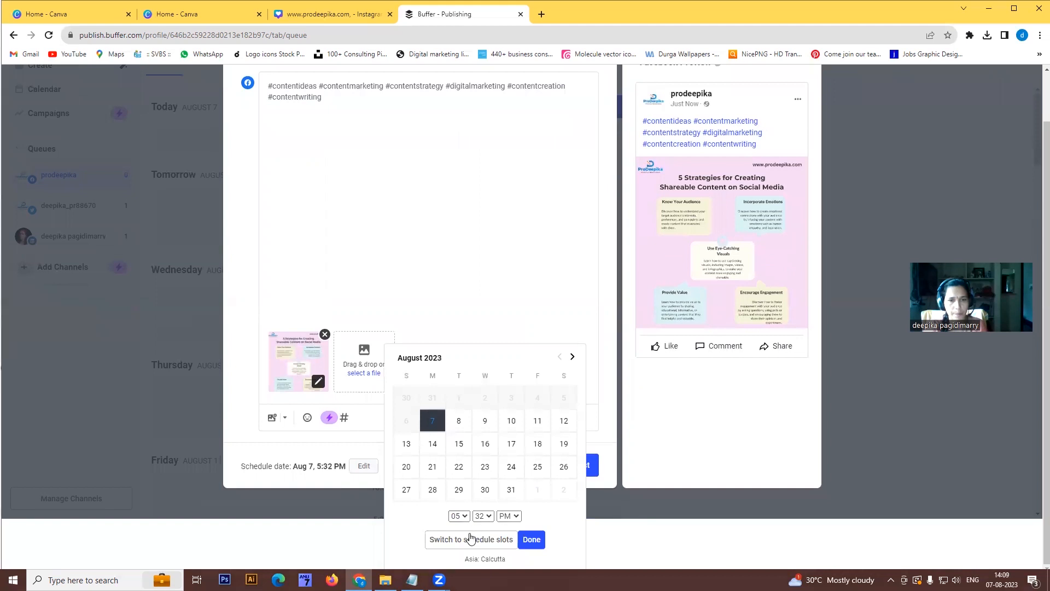
pyautogui.click(466, 517)
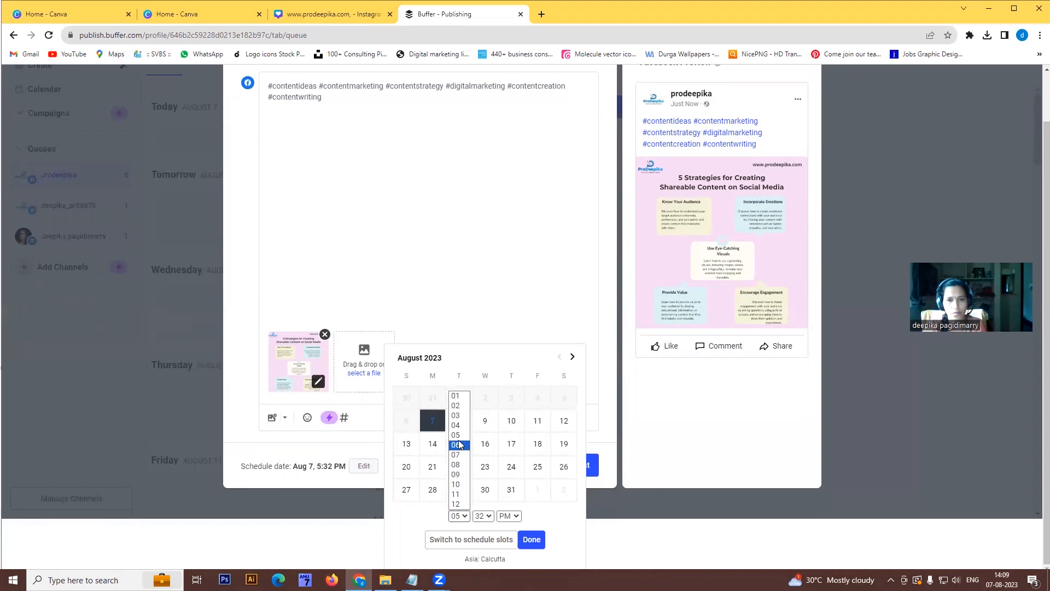
pyautogui.click(463, 420)
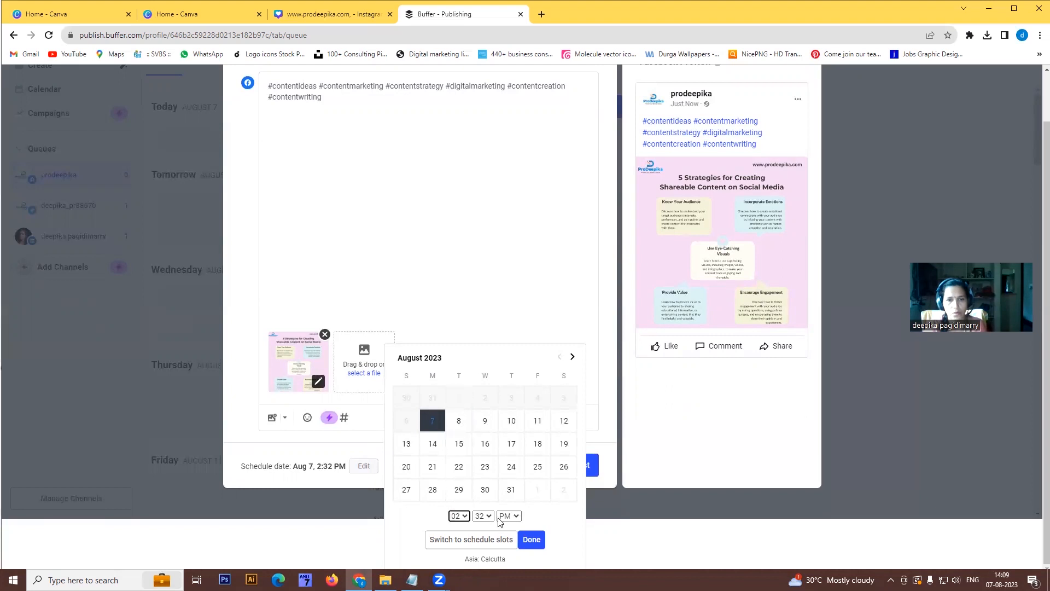
pyautogui.click(489, 515)
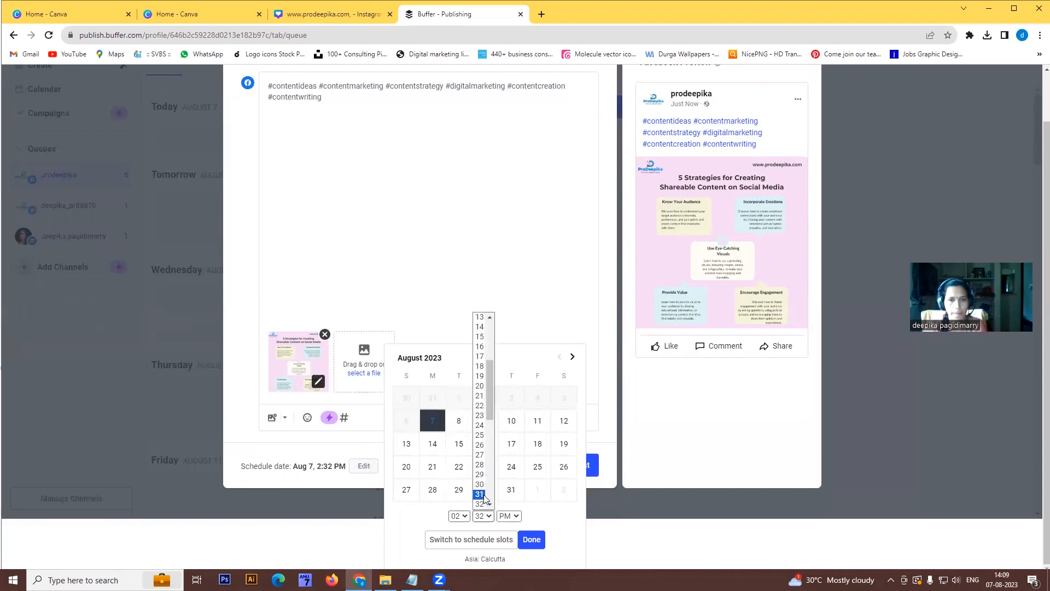
pyautogui.click(483, 496)
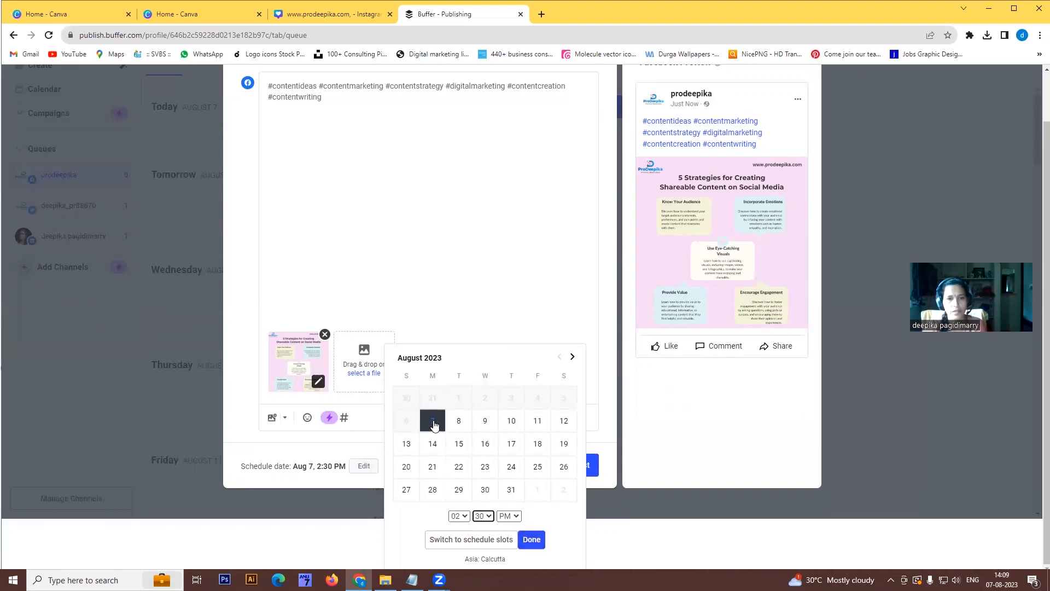
pyautogui.click(642, 553)
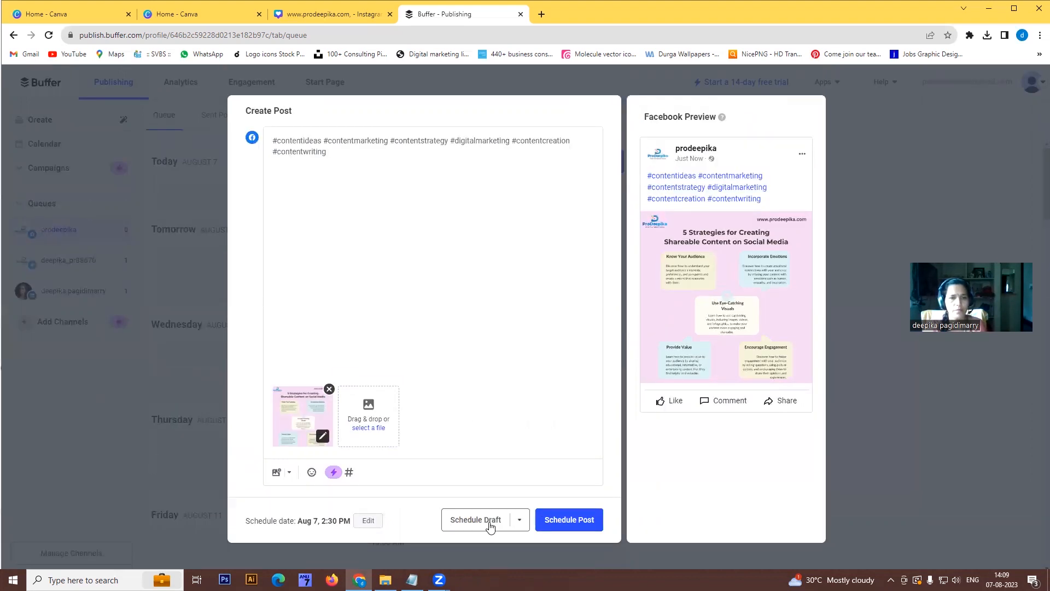
pyautogui.click(585, 530)
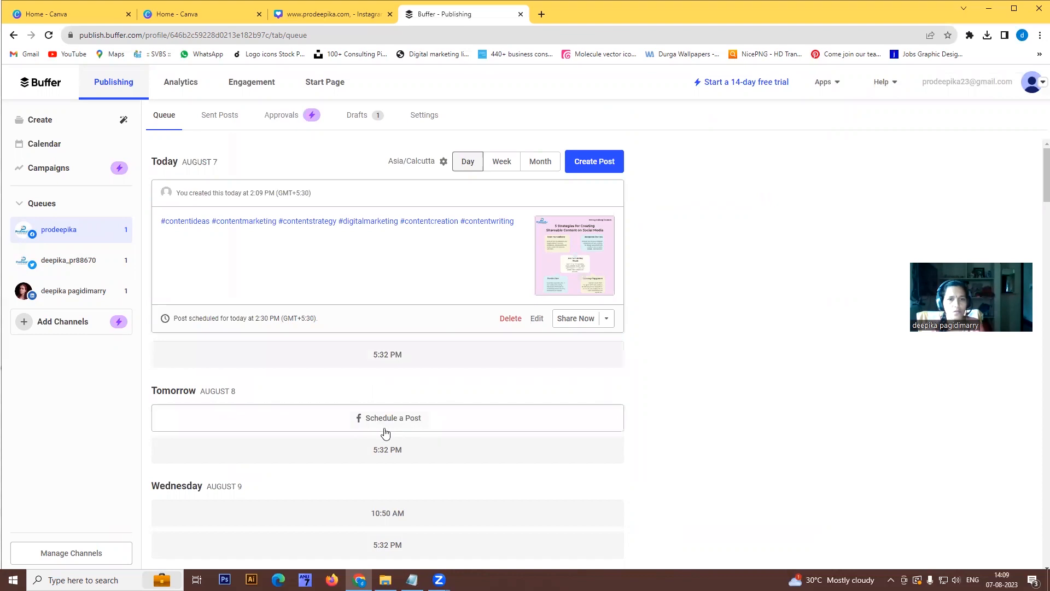
# Share the hashtag post waiting in today's Twitter queue immediately instead of leaving it for its scheduled time.
pyautogui.click(83, 273)
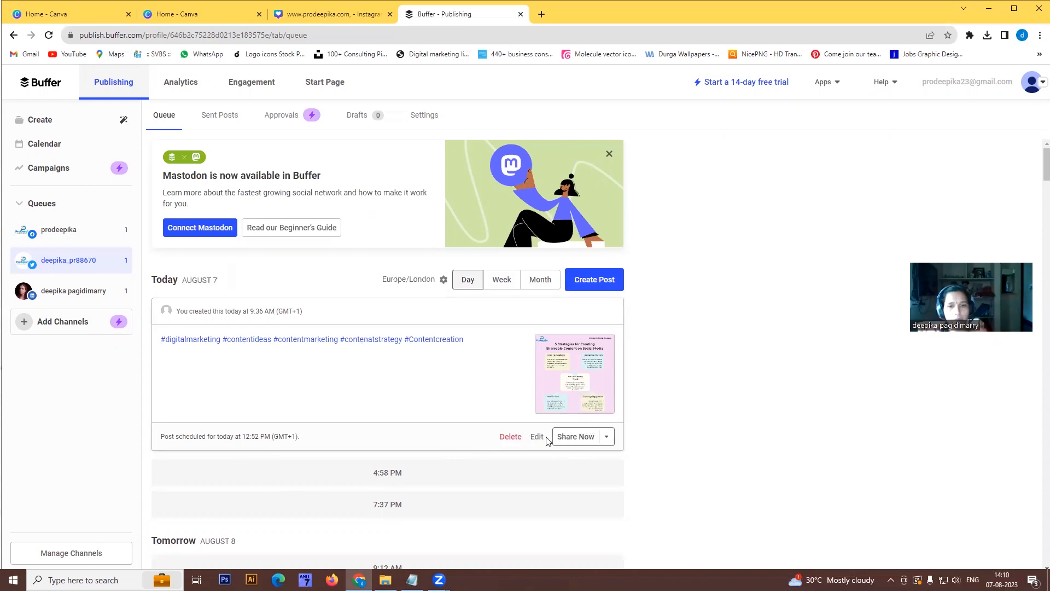
pyautogui.click(602, 439)
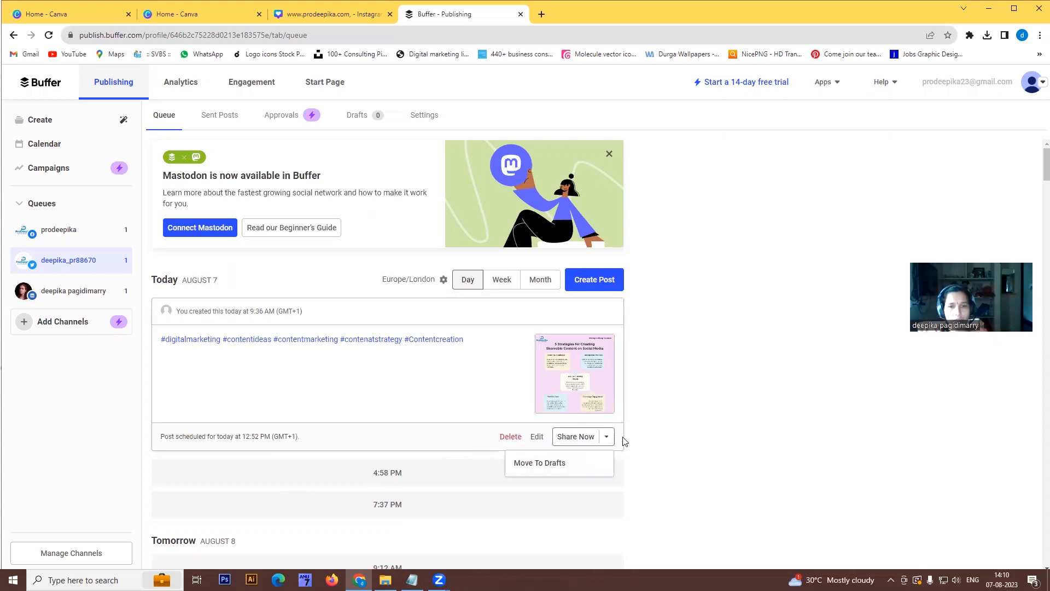
pyautogui.click(550, 440)
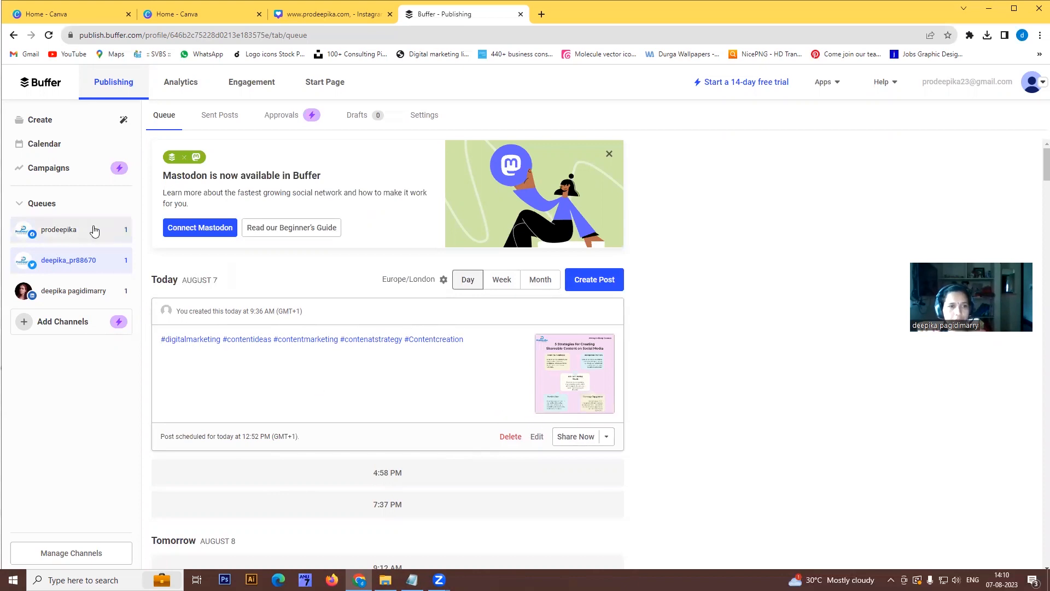
pyautogui.click(85, 241)
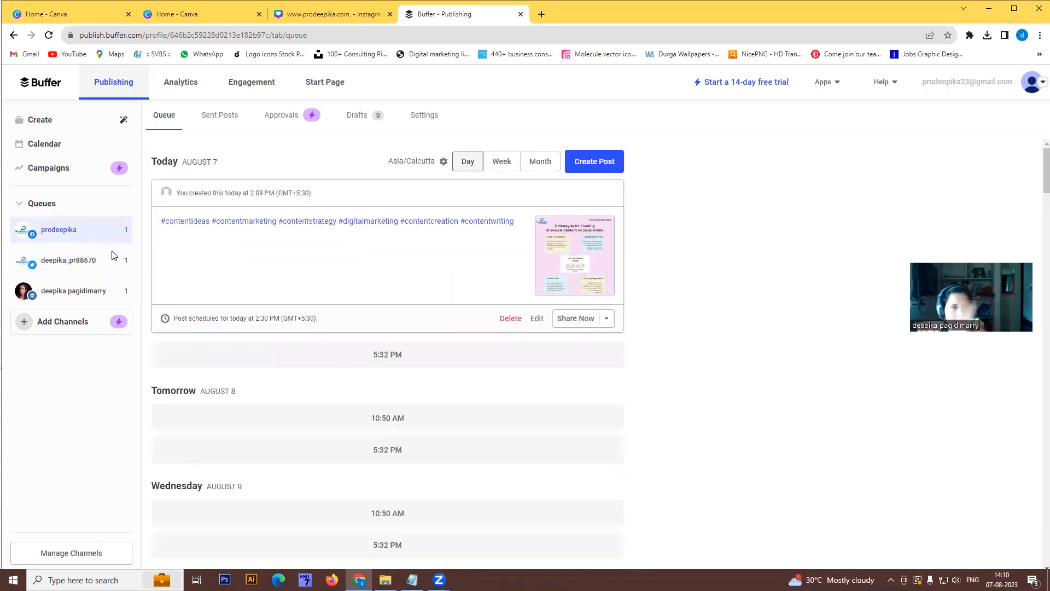
pyautogui.click(88, 263)
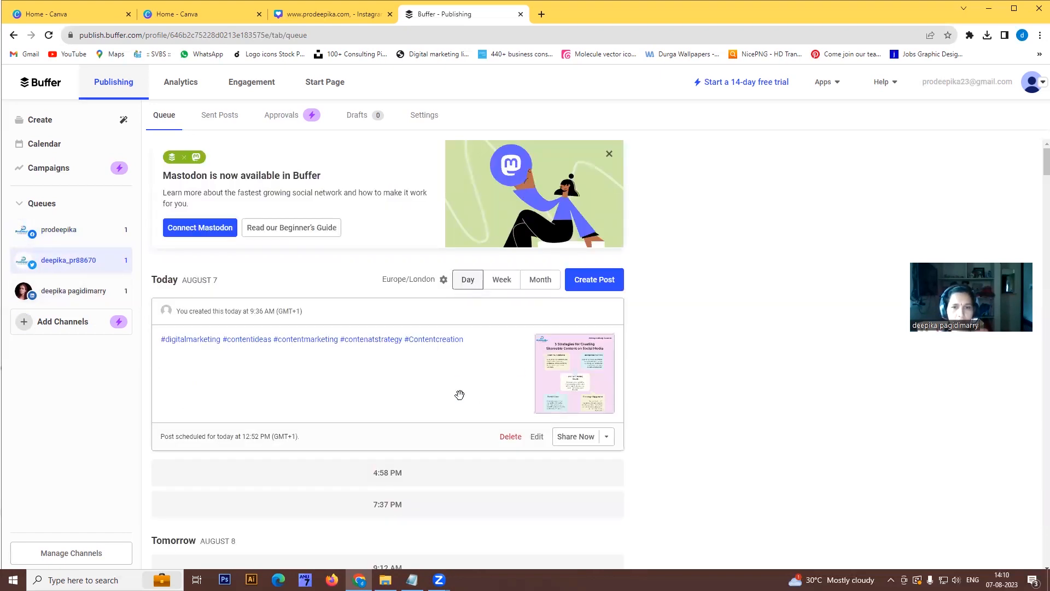
pyautogui.click(586, 441)
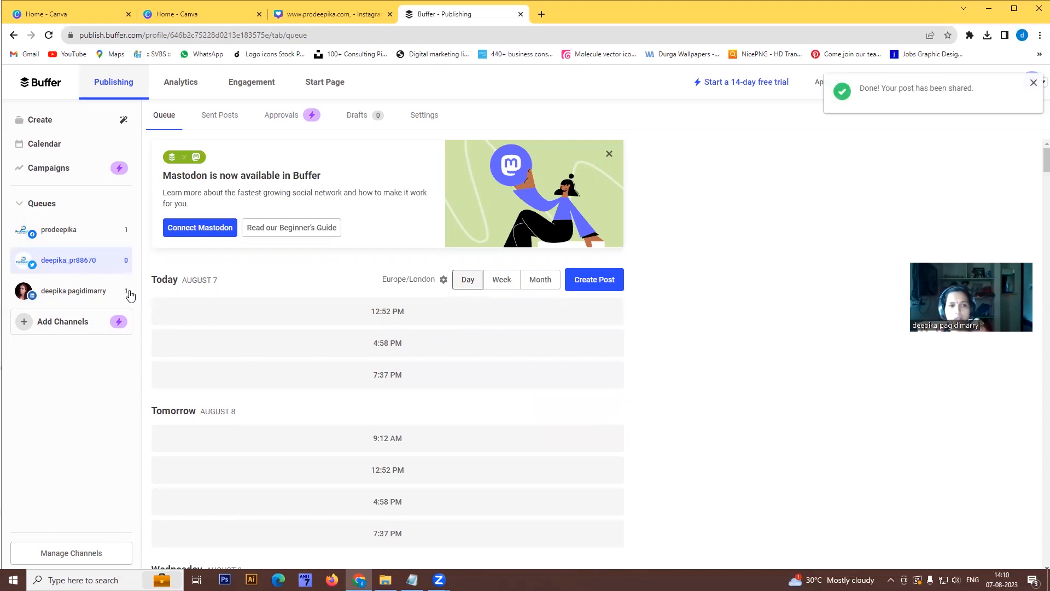
# Share the hashtag post in today's LinkedIn queue immediately rather than at its scheduled time.
pyautogui.click(83, 298)
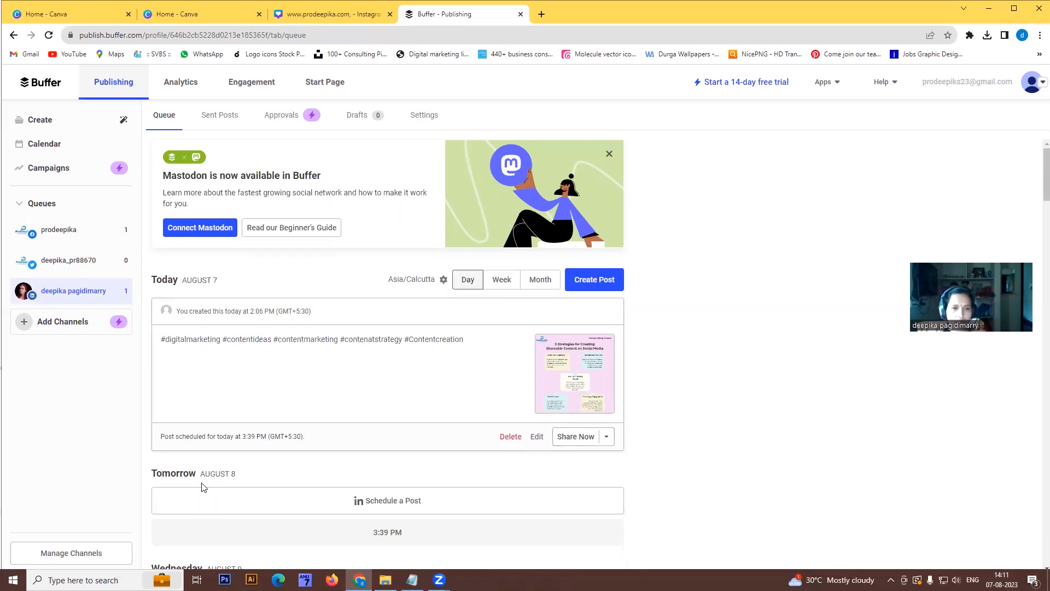
pyautogui.scroll(-2, 339, 492)
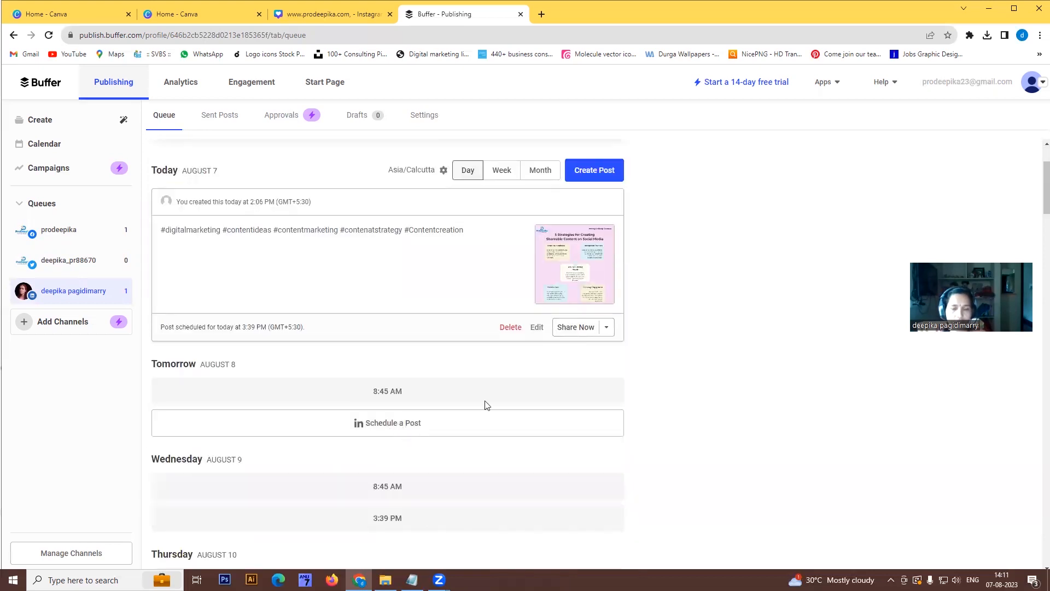
pyautogui.scroll(2, 478, 389)
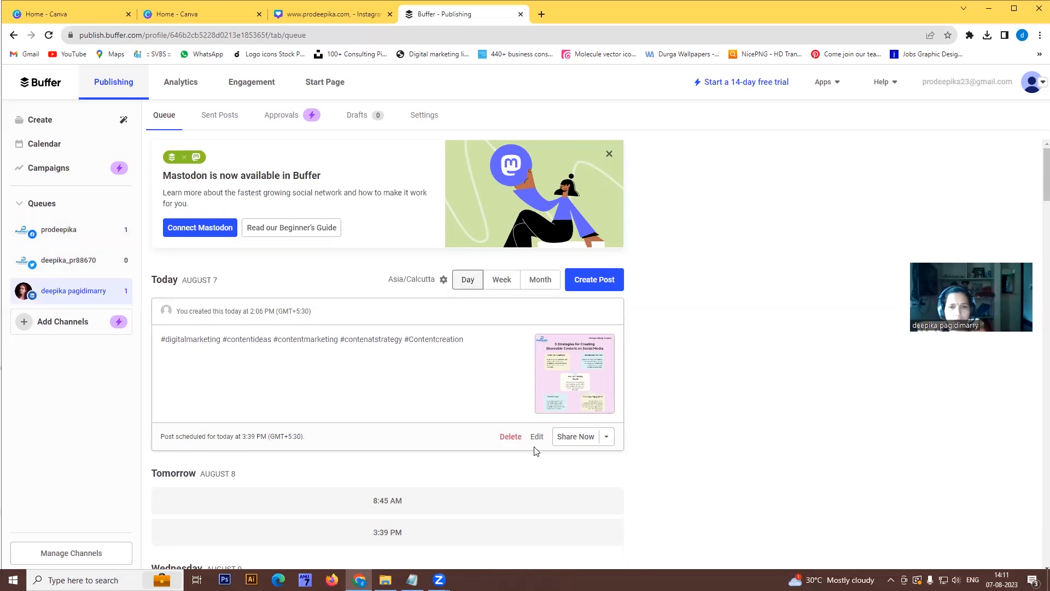
pyautogui.click(572, 438)
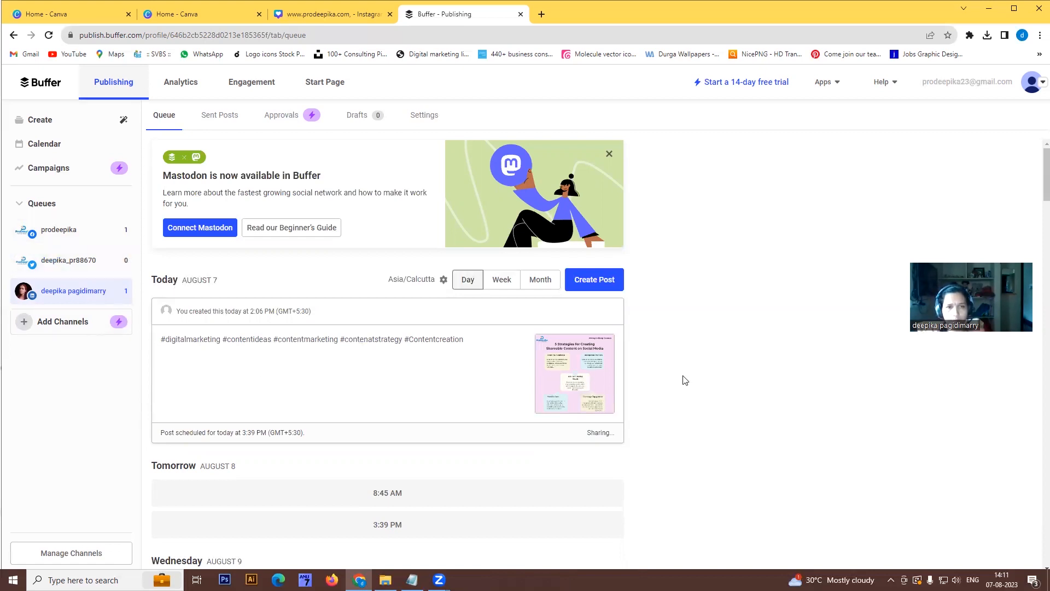
pyautogui.scroll(-1, 697, 402)
pyautogui.scroll(1, 698, 408)
pyautogui.scroll(-2, 699, 413)
pyautogui.scroll(2, 680, 422)
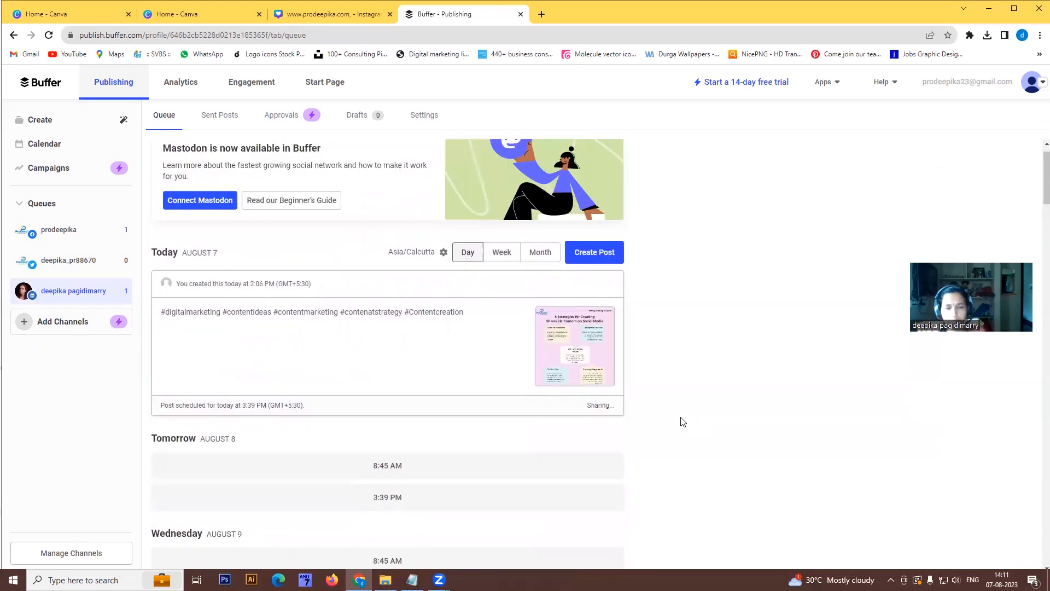